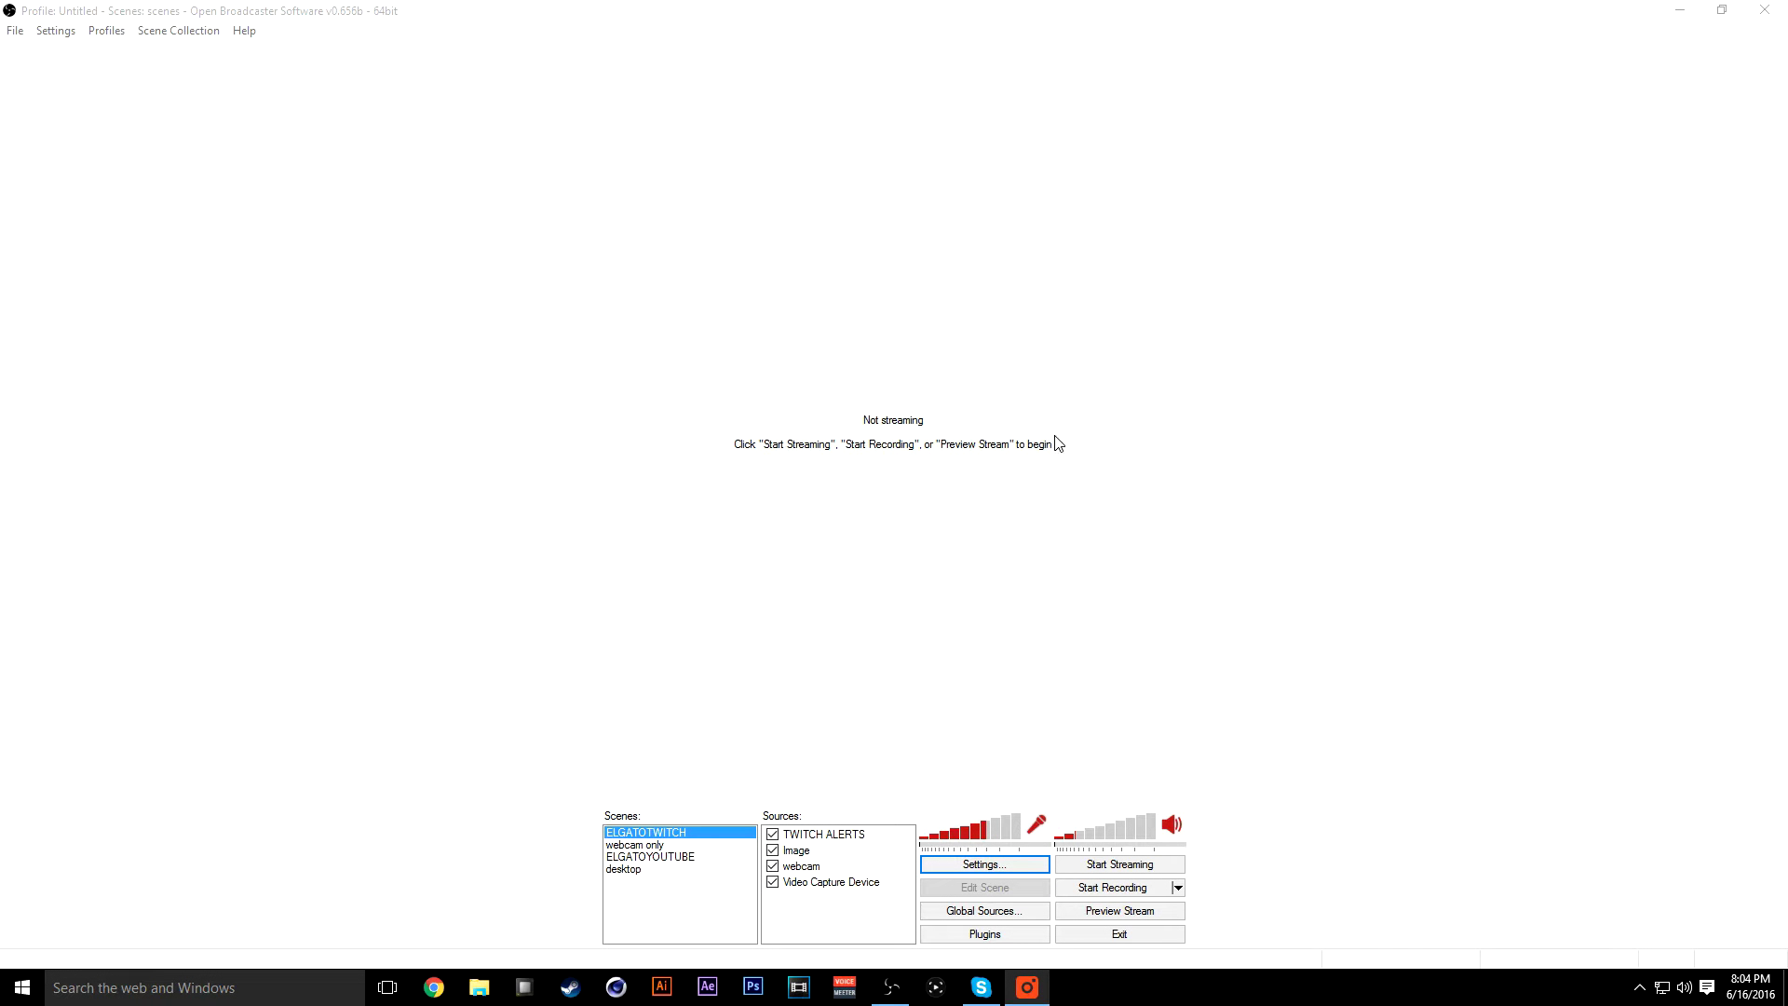
Step: Add a new empty scene named 'Test Elgato' to the Scenes list
click(262, 7)
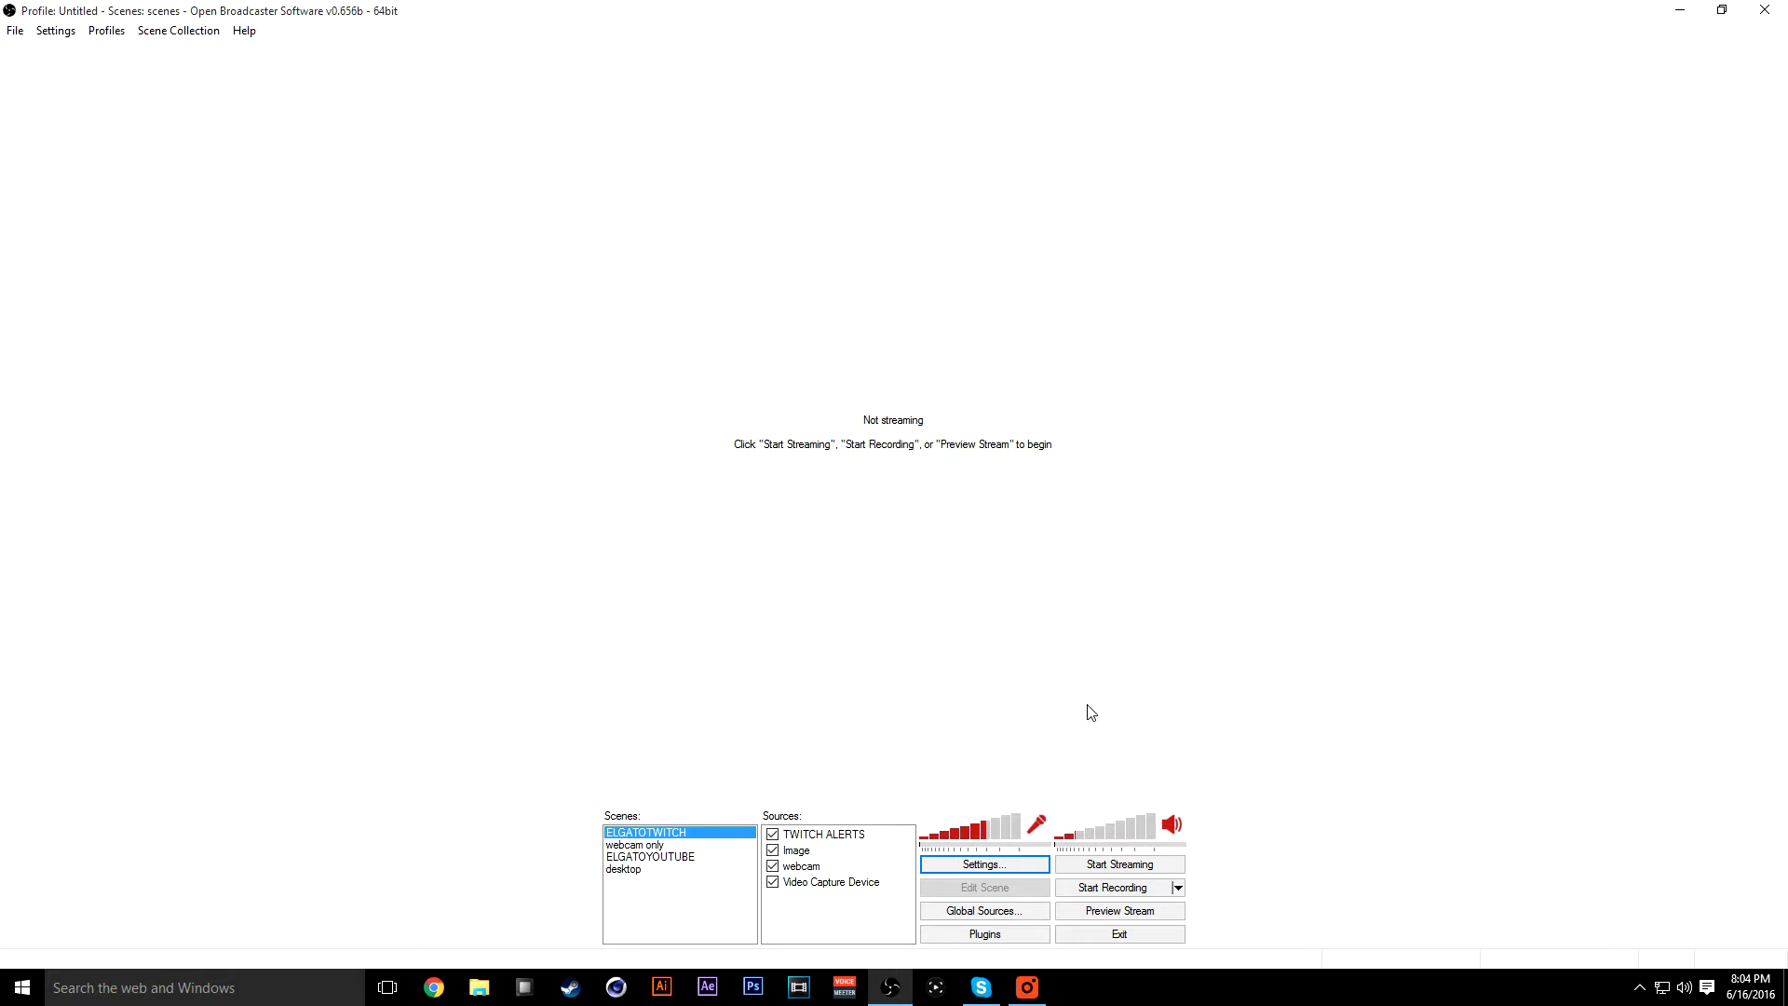
right_click(644, 889)
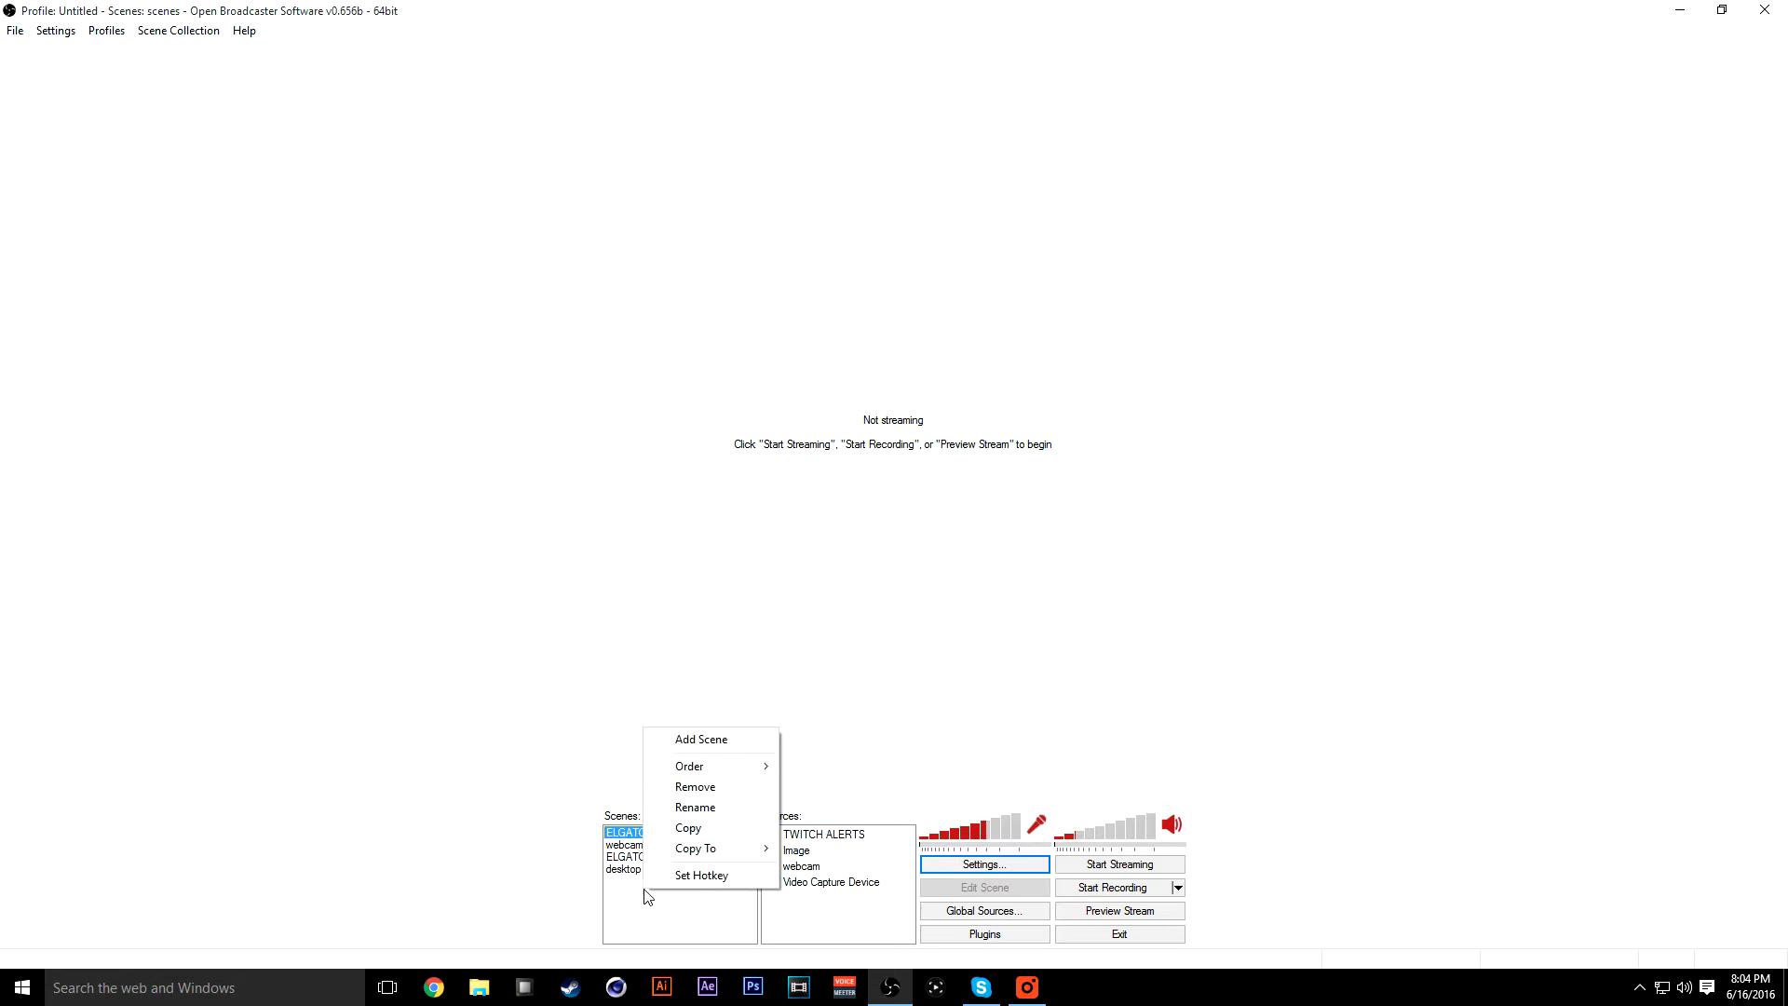
click(717, 738)
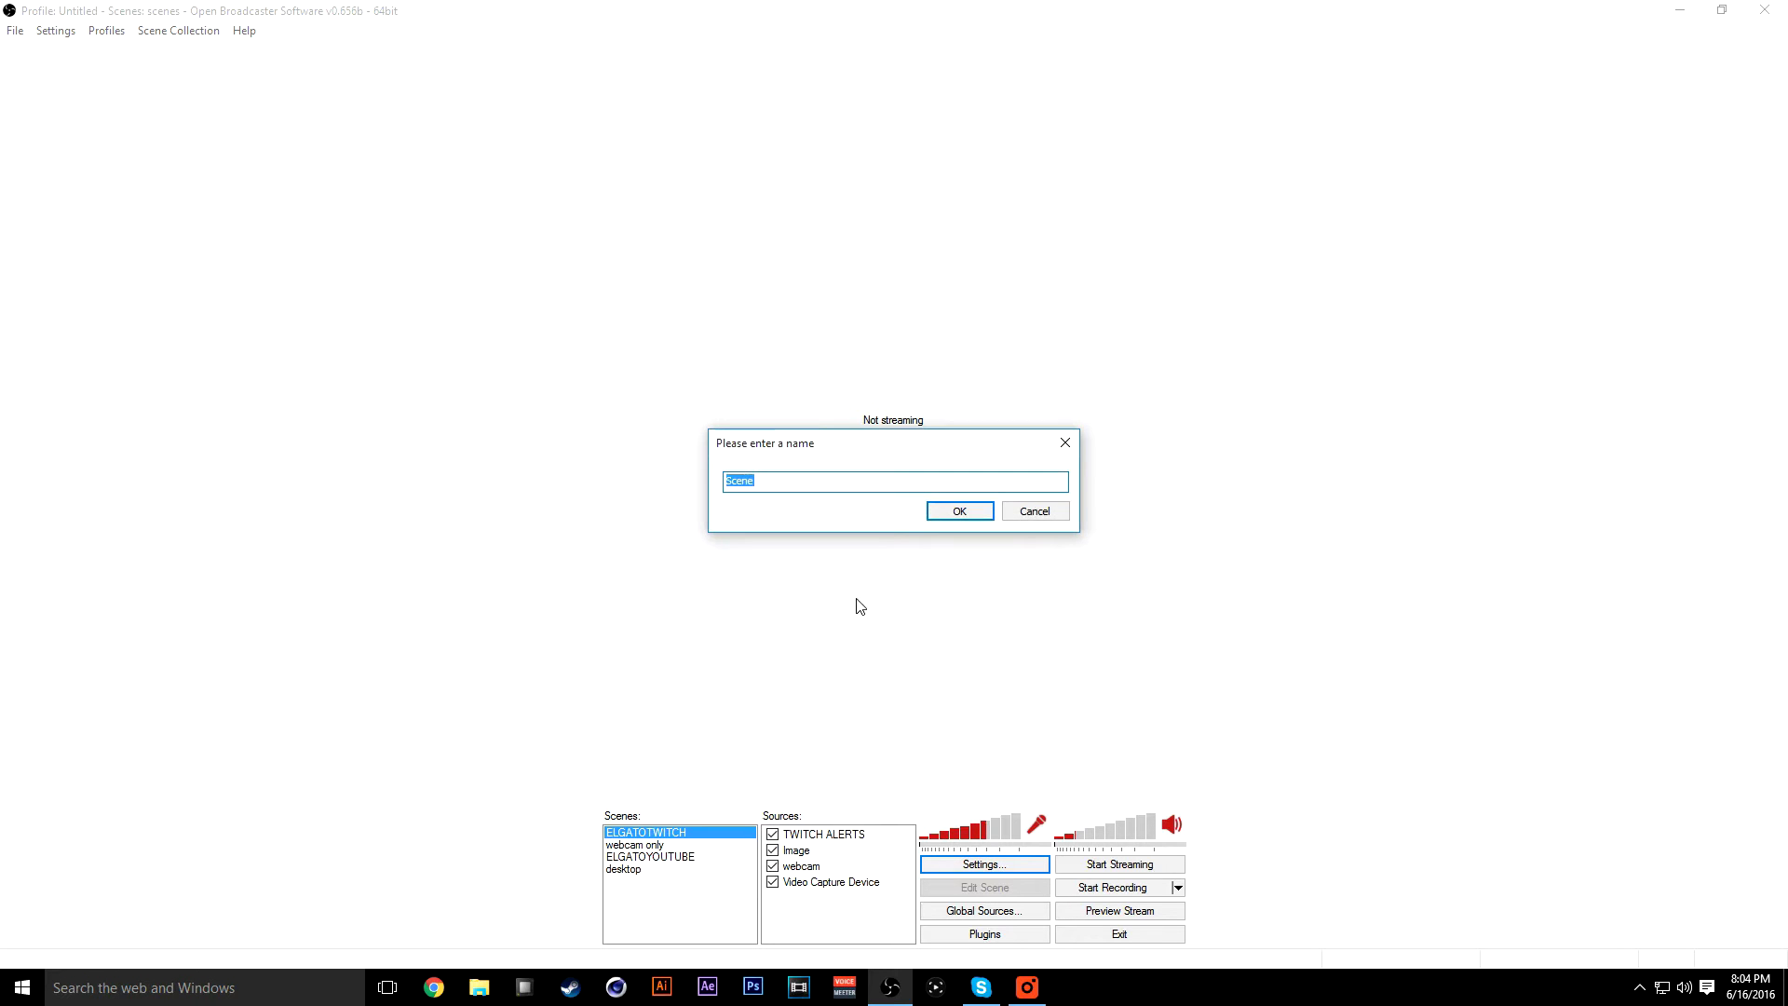
key(BackSpace)
key(Return)
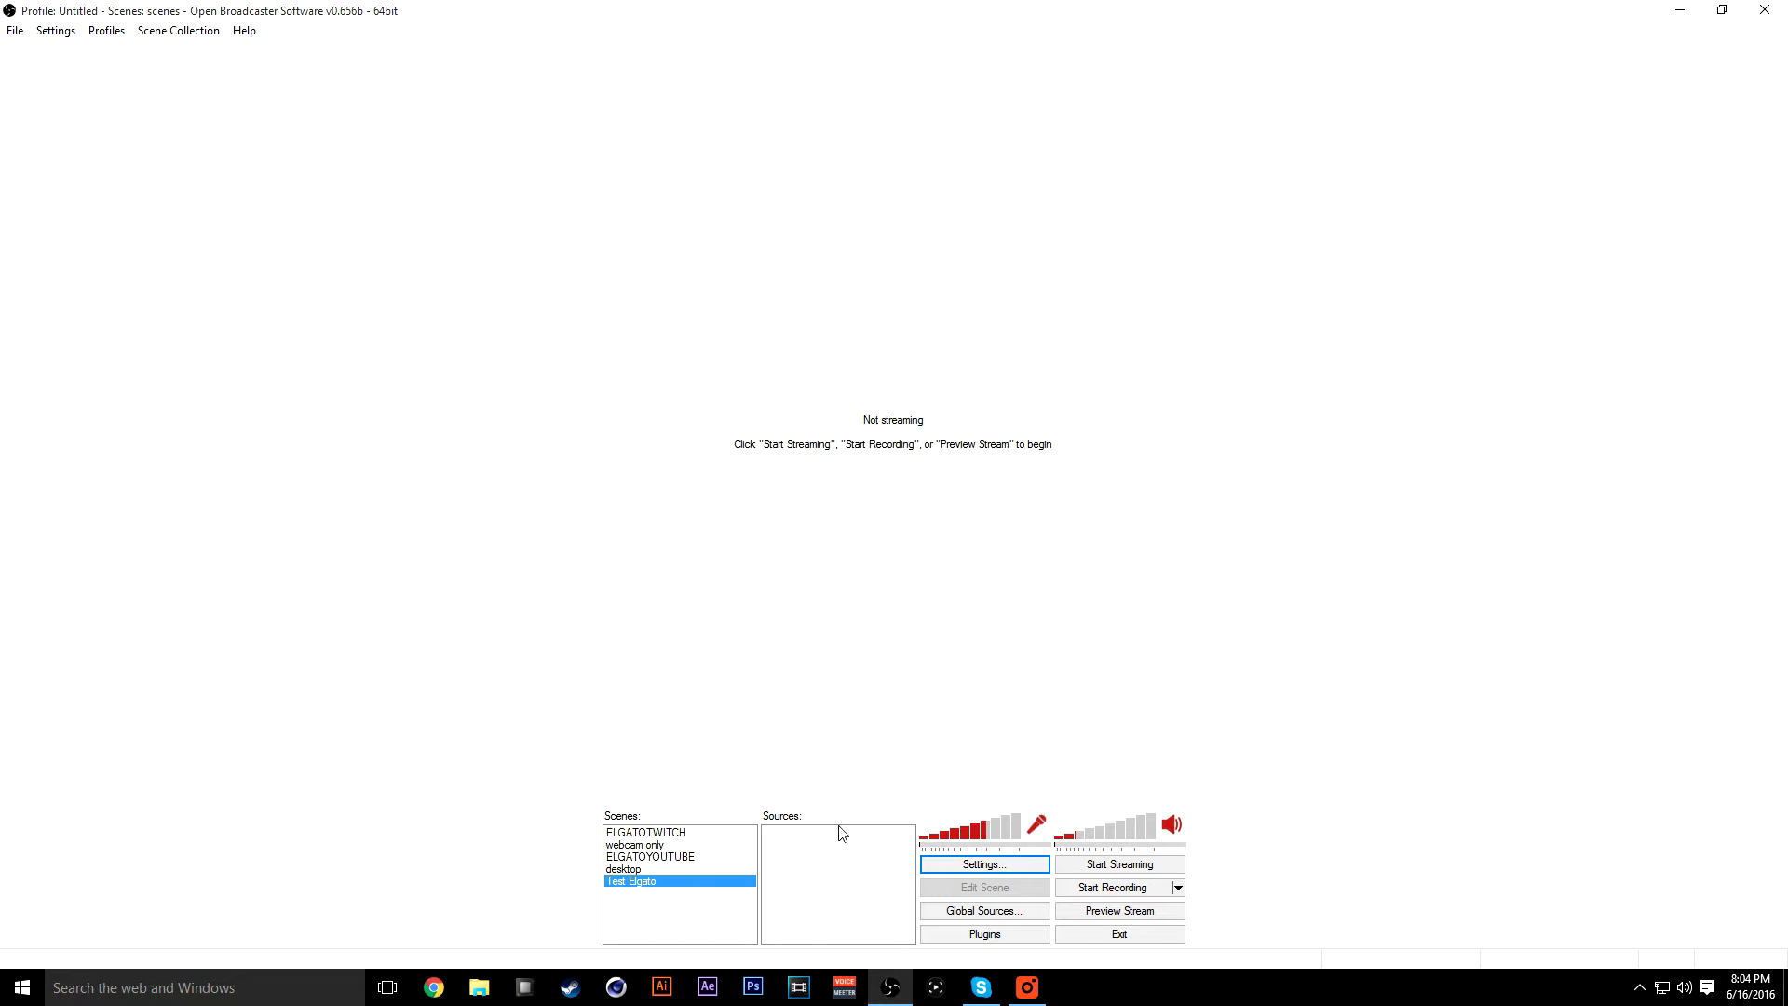
right_click(879, 863)
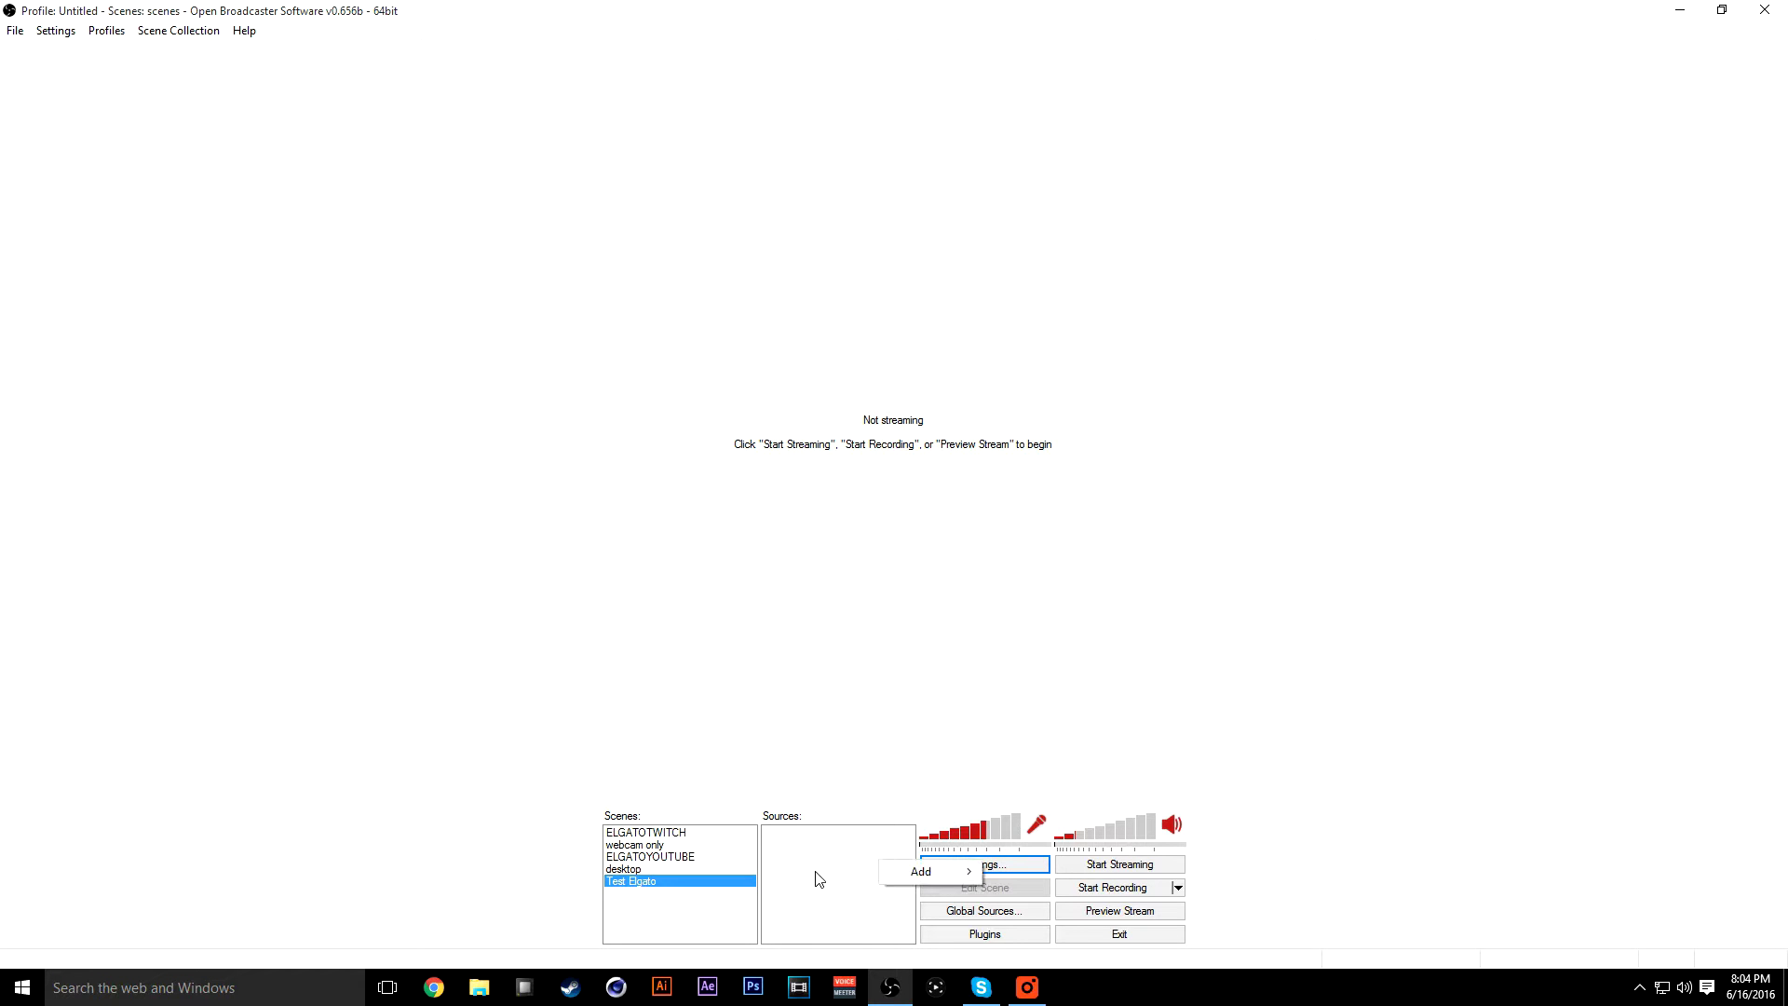
mouse_move(917, 872)
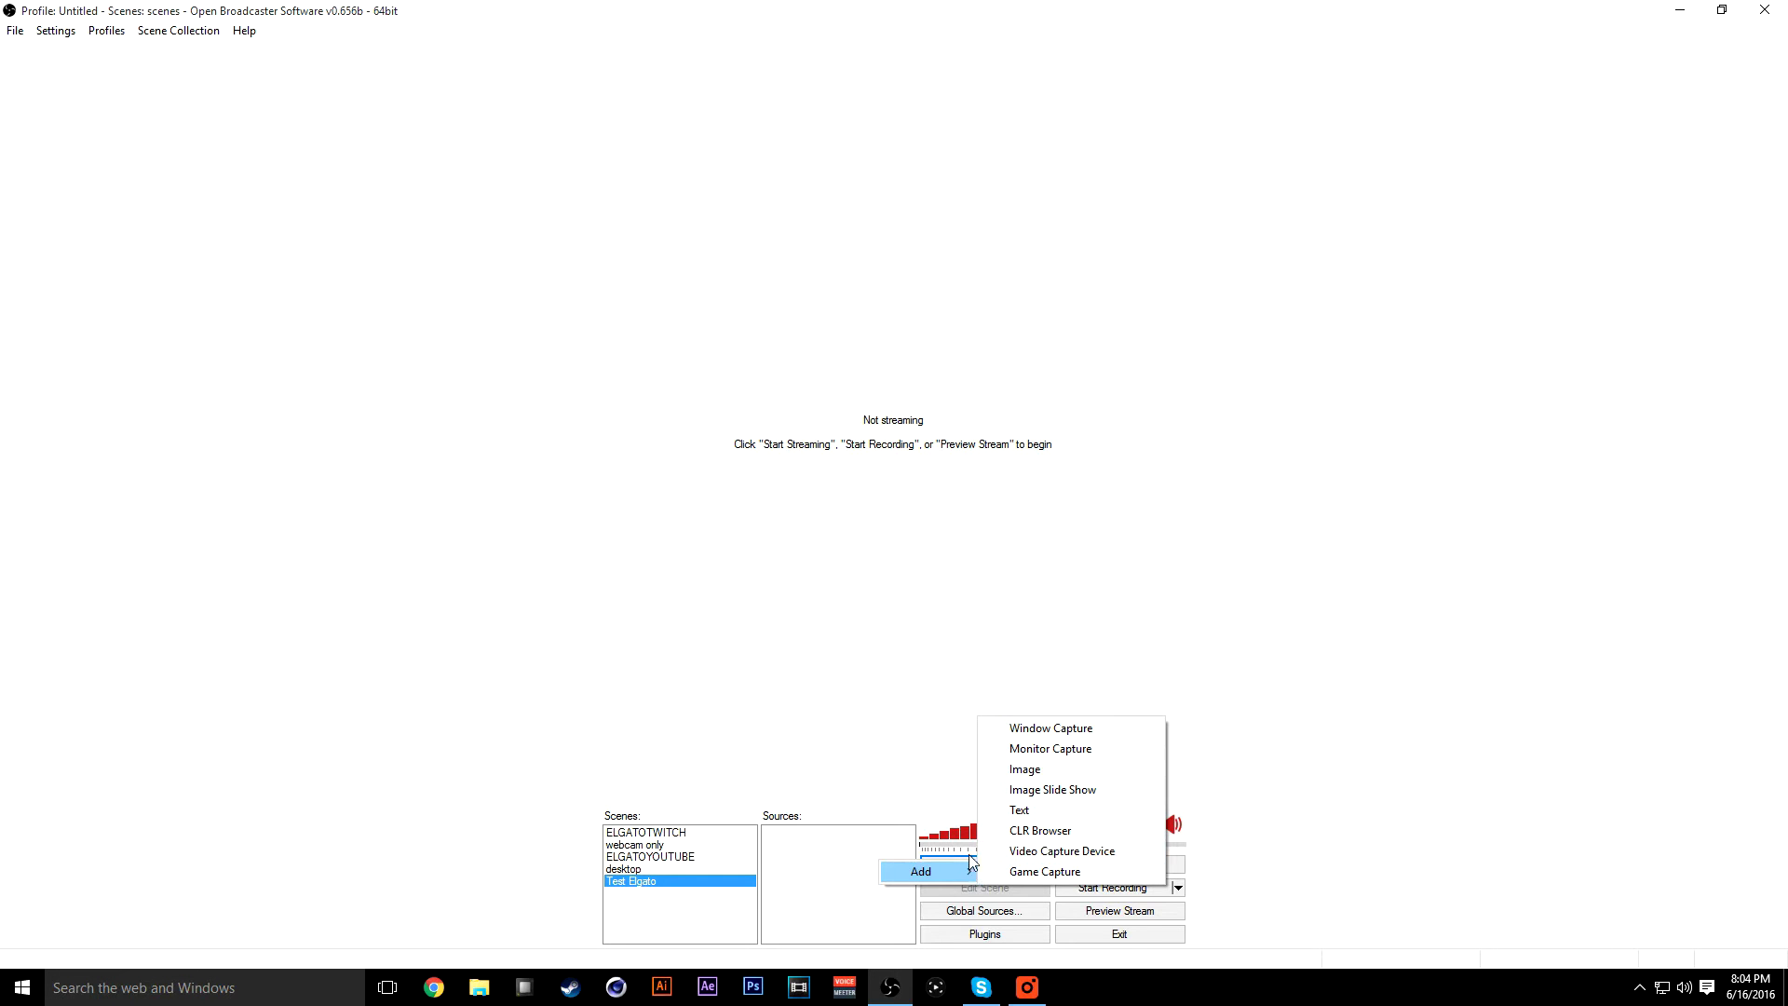
click(1035, 851)
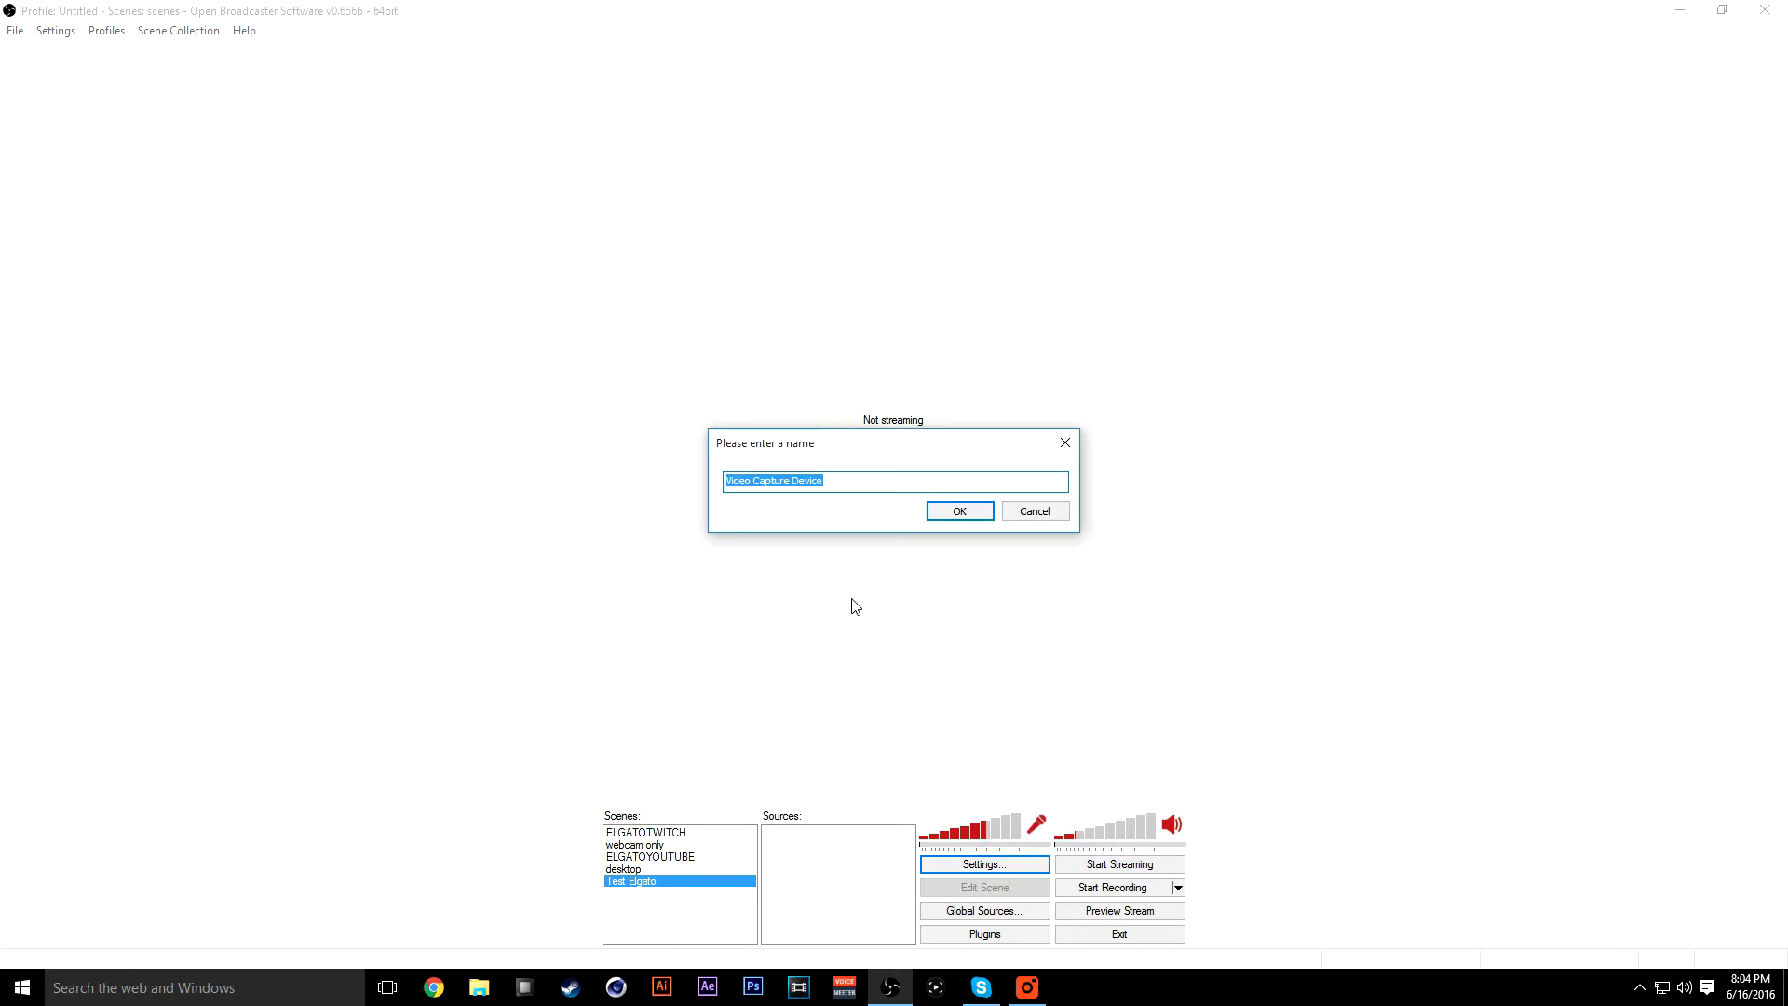
key(BackSpace)
key(Return)
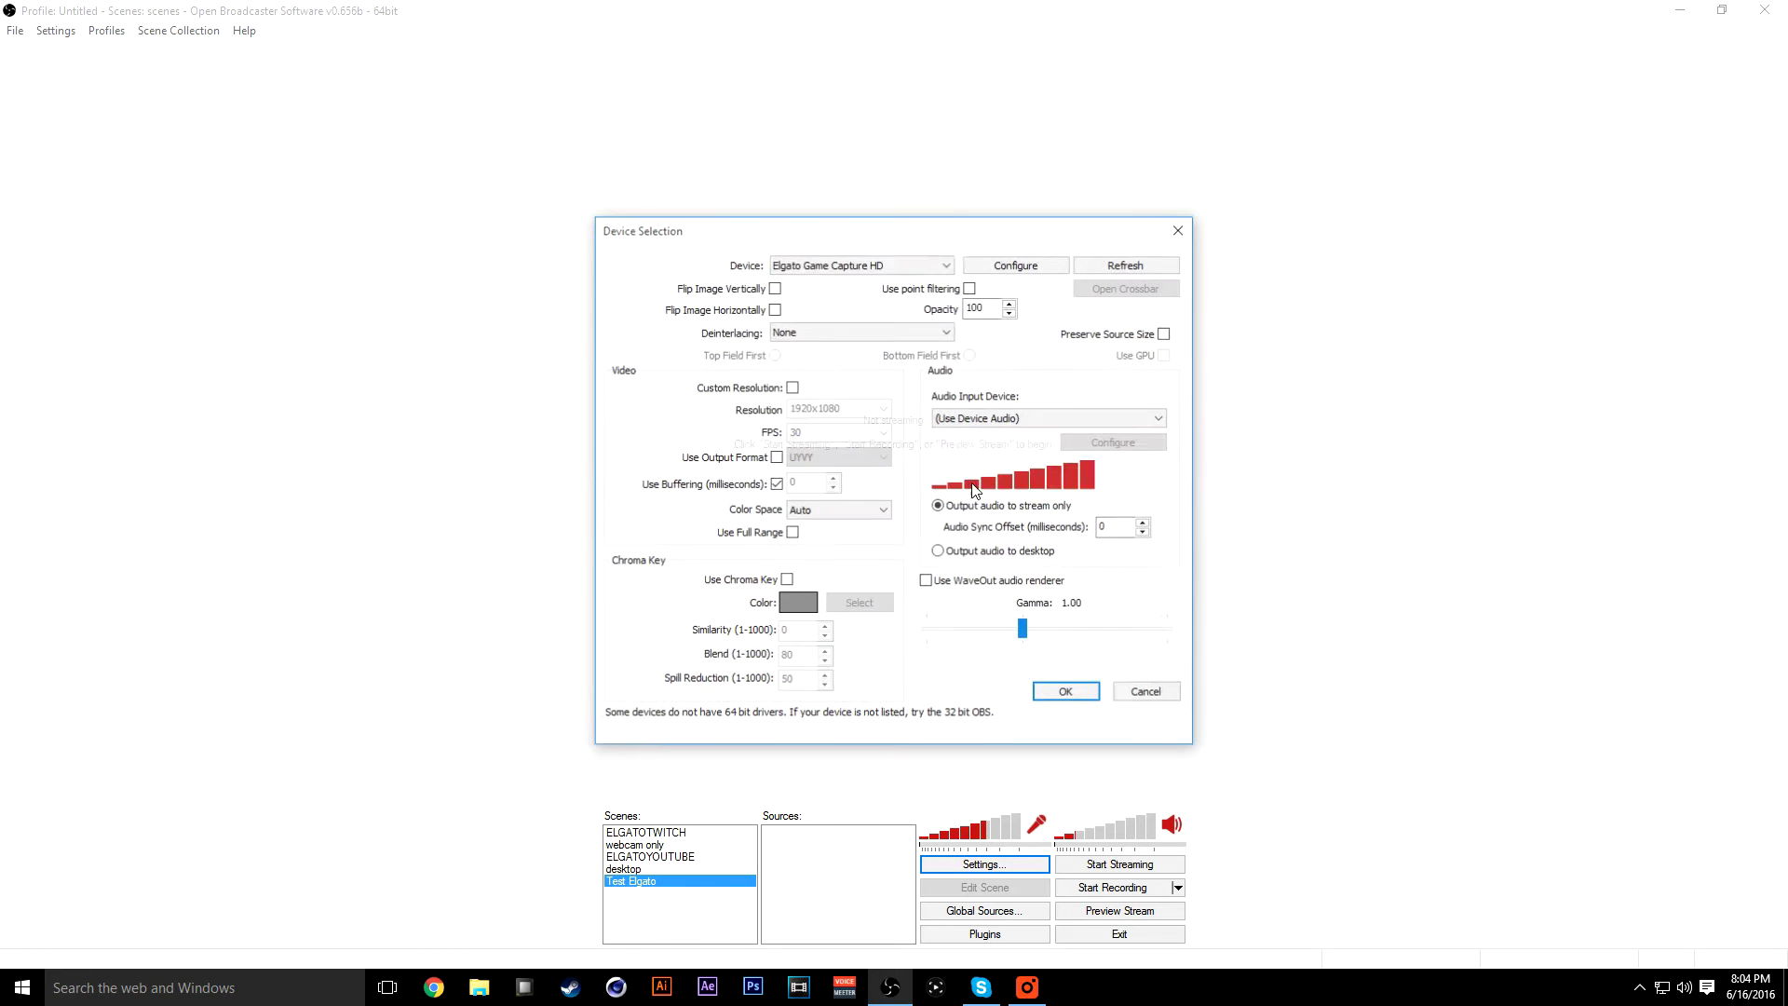
click(835, 270)
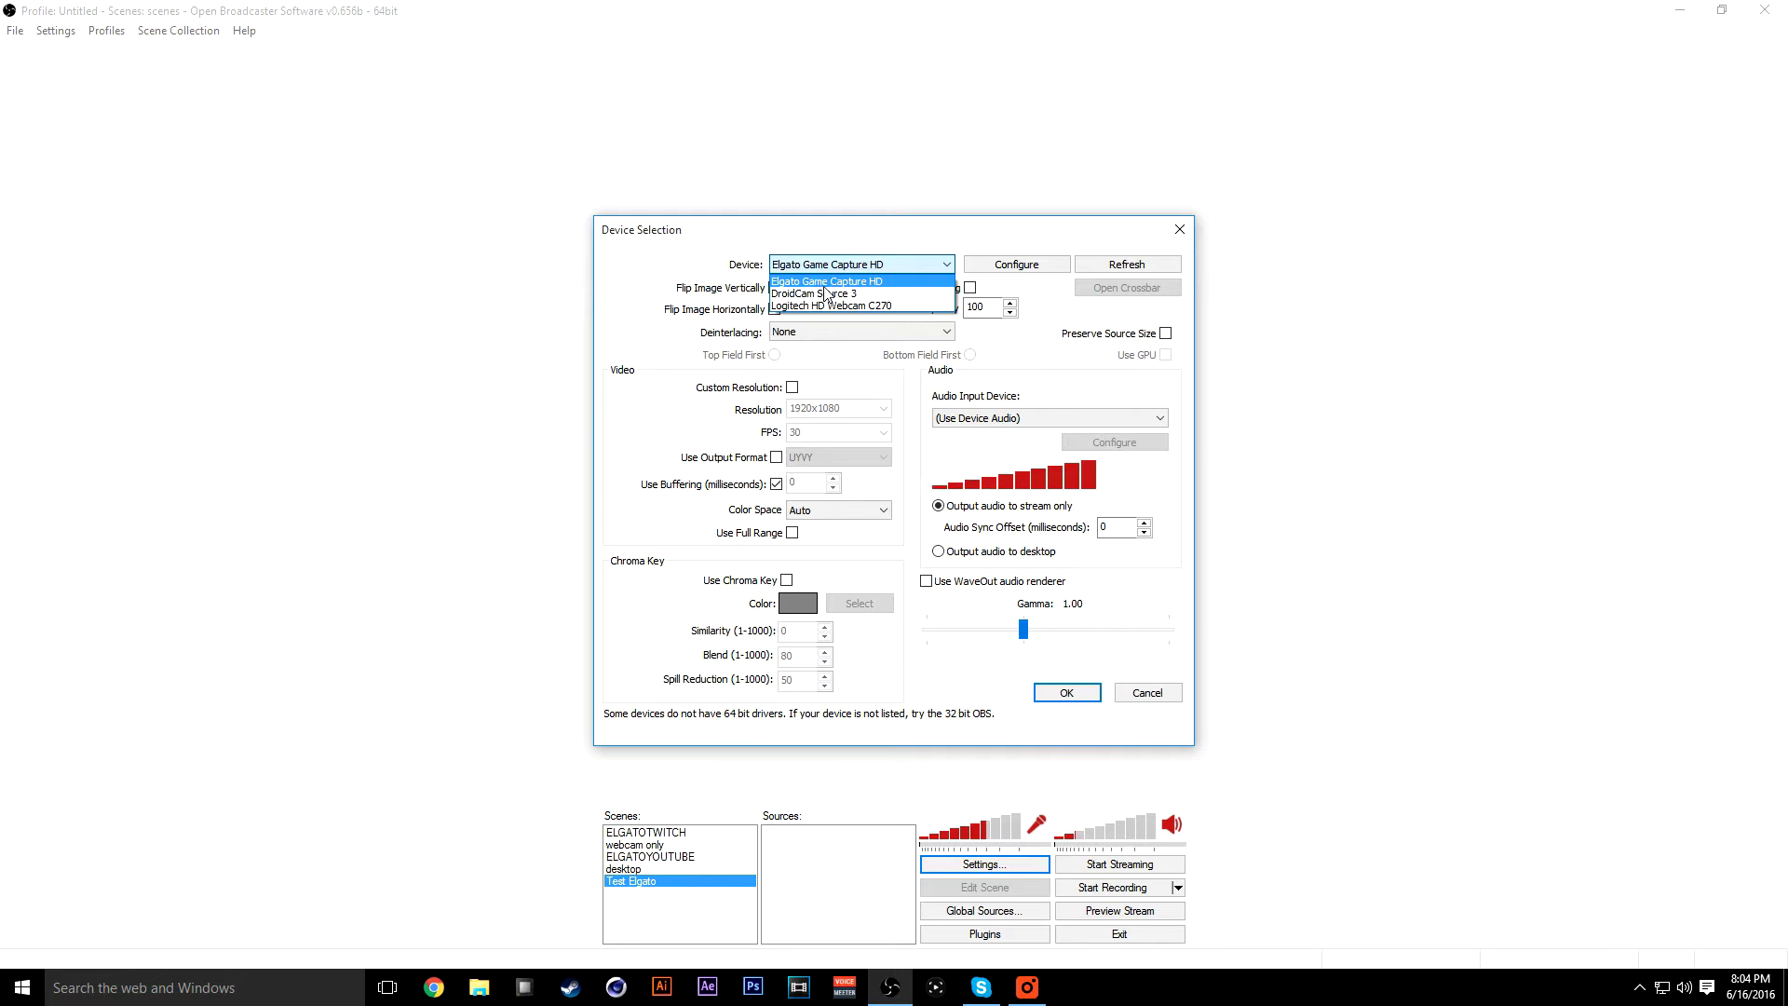
click(824, 282)
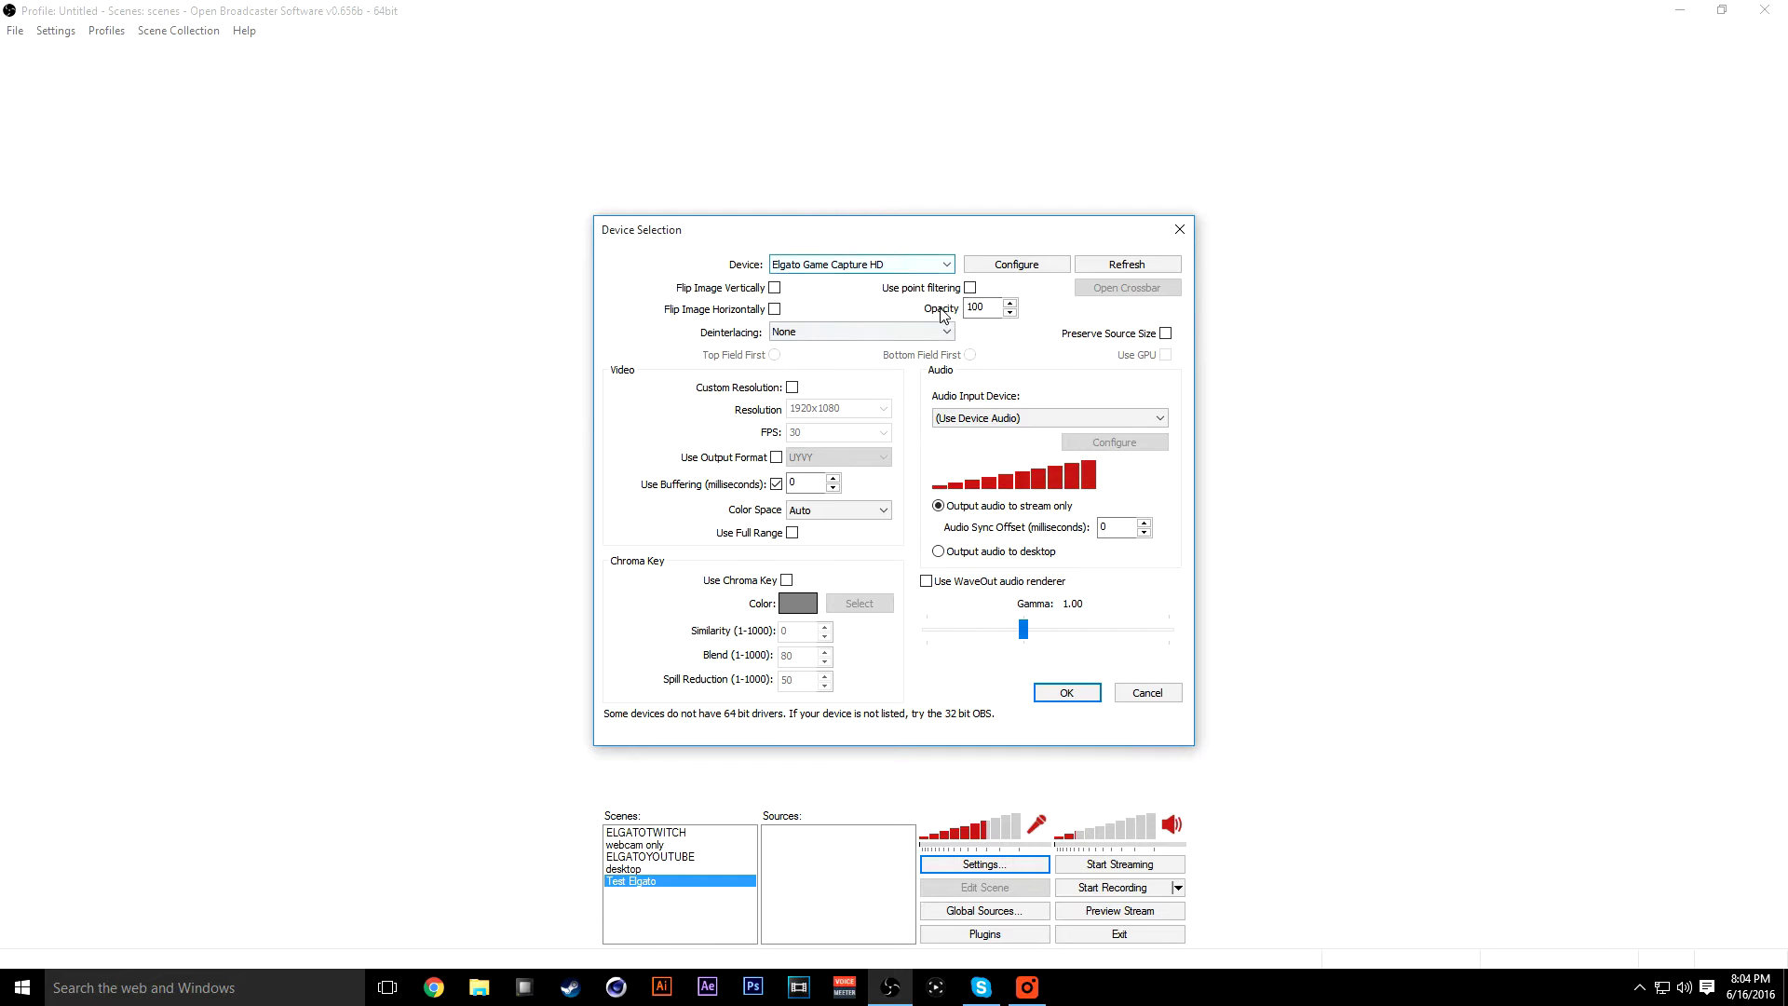
click(1030, 268)
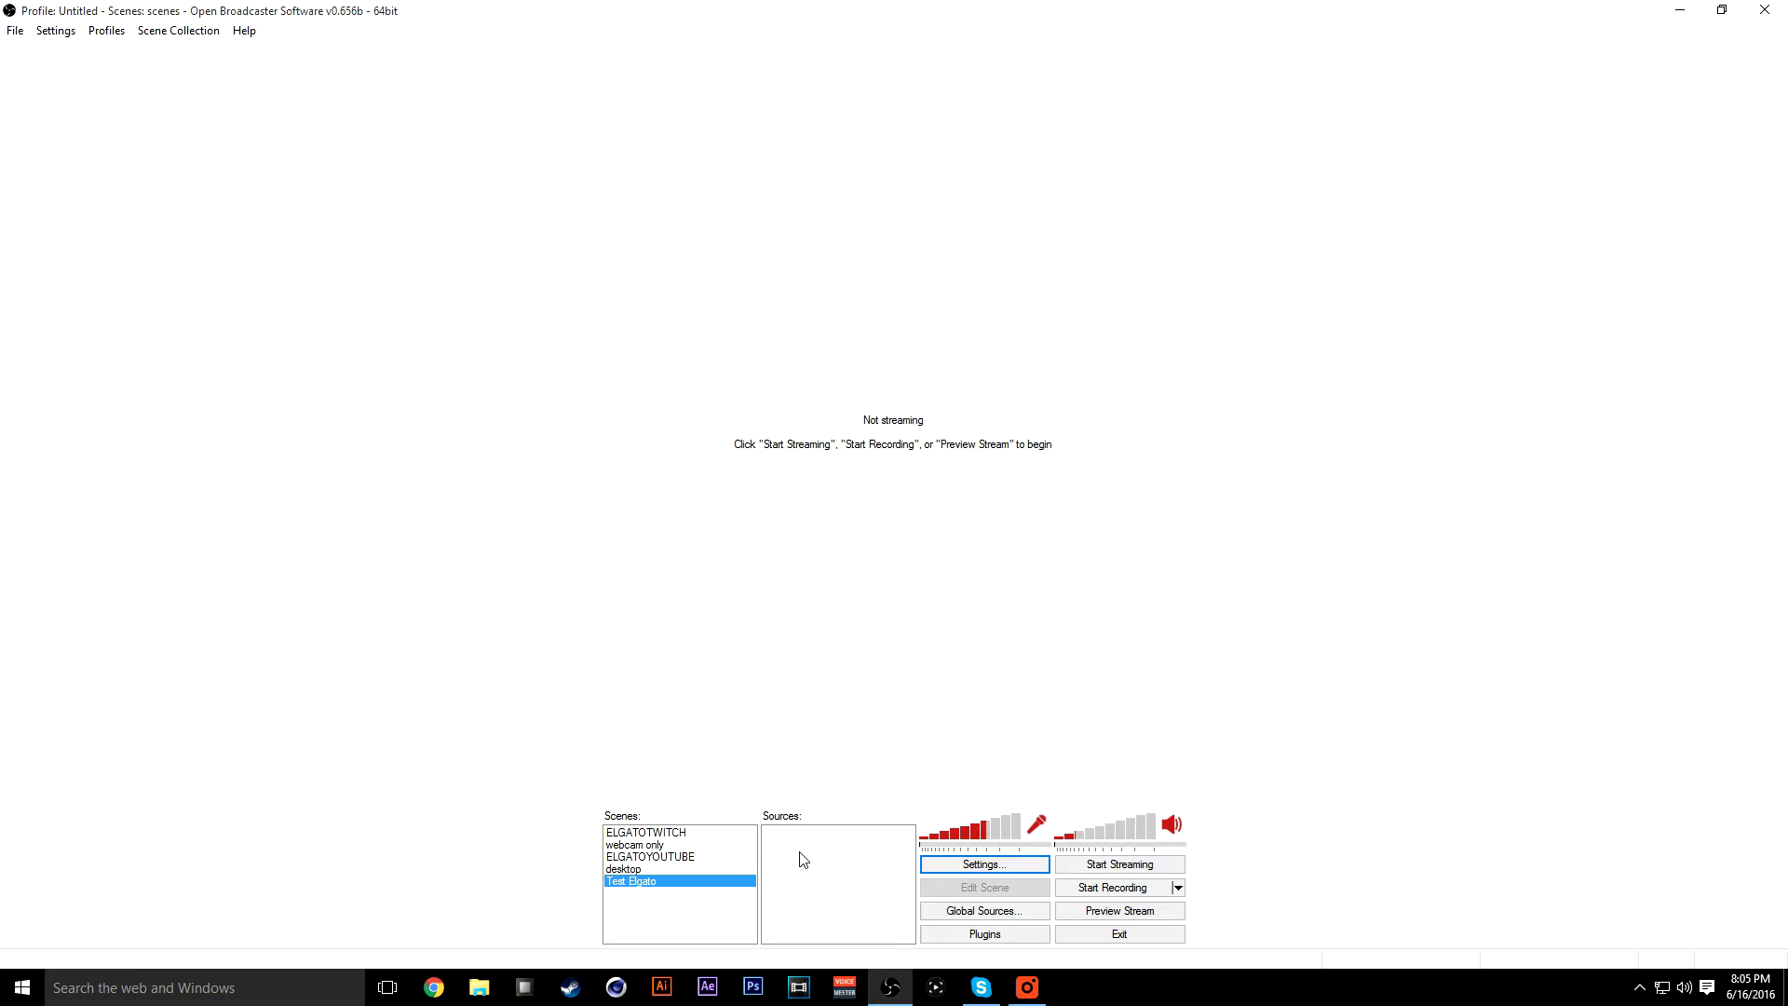
Step: Add a Video Capture Device source named 'elgato' and accept its device settings
right_click(875, 852)
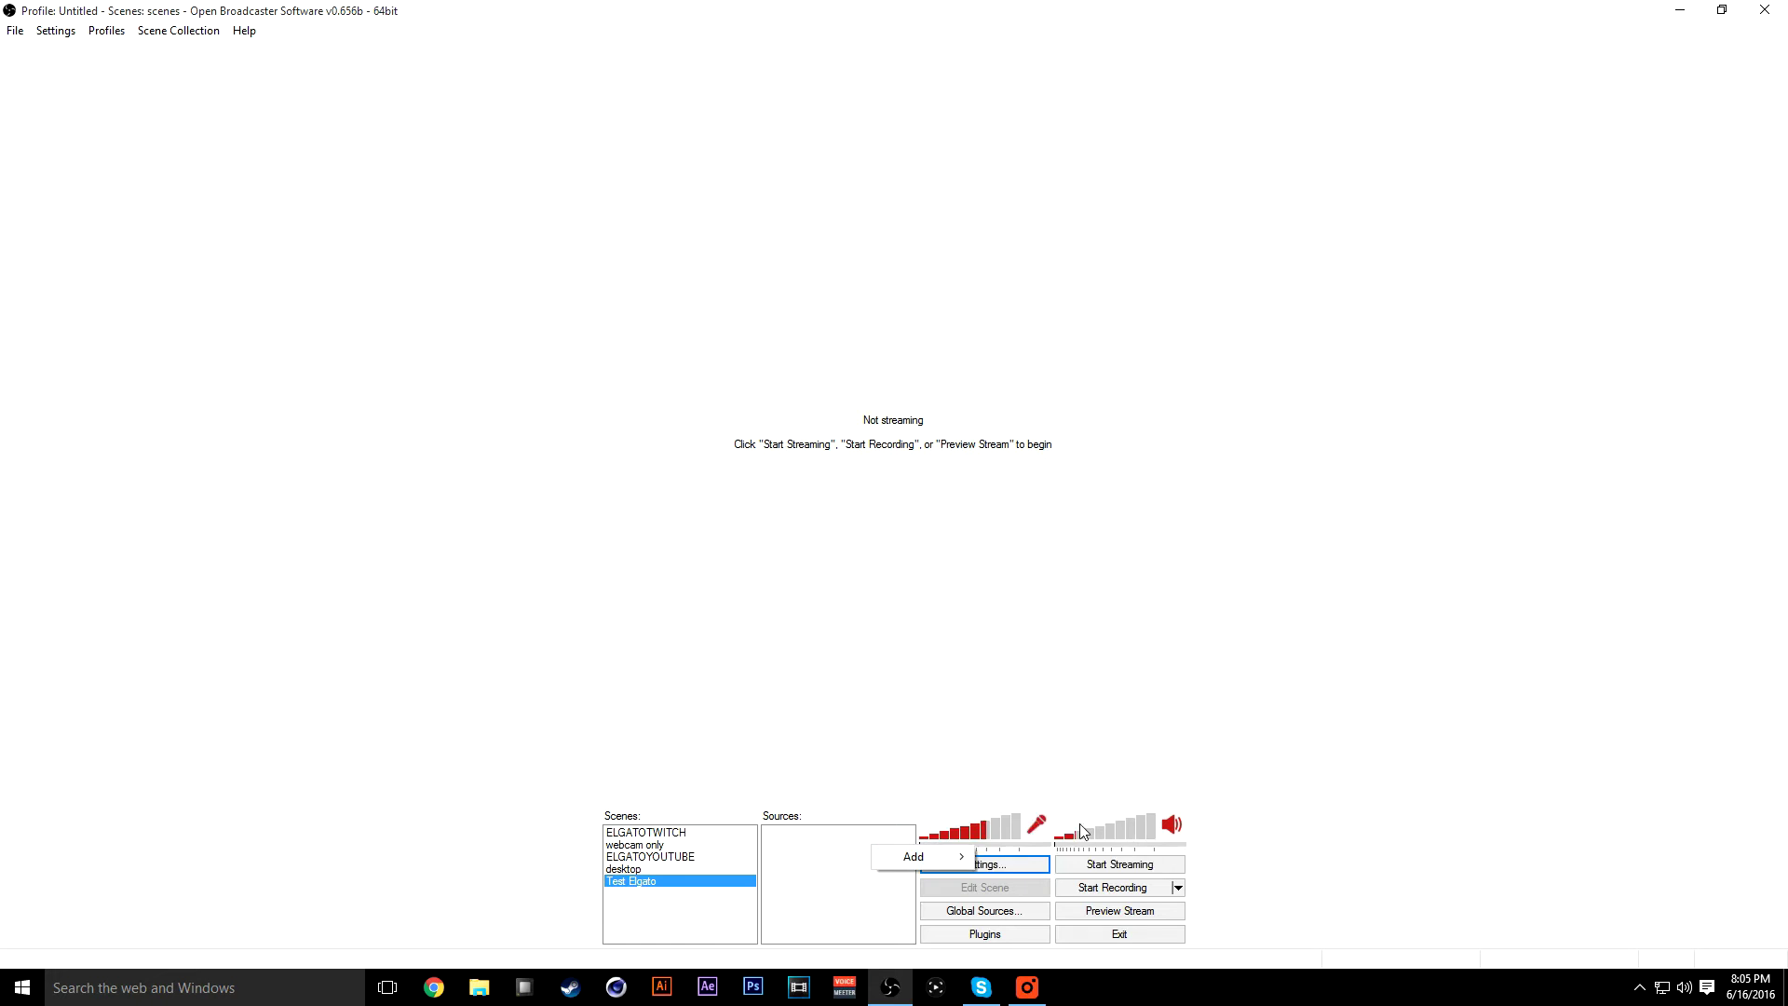
mouse_move(961, 853)
click(1068, 837)
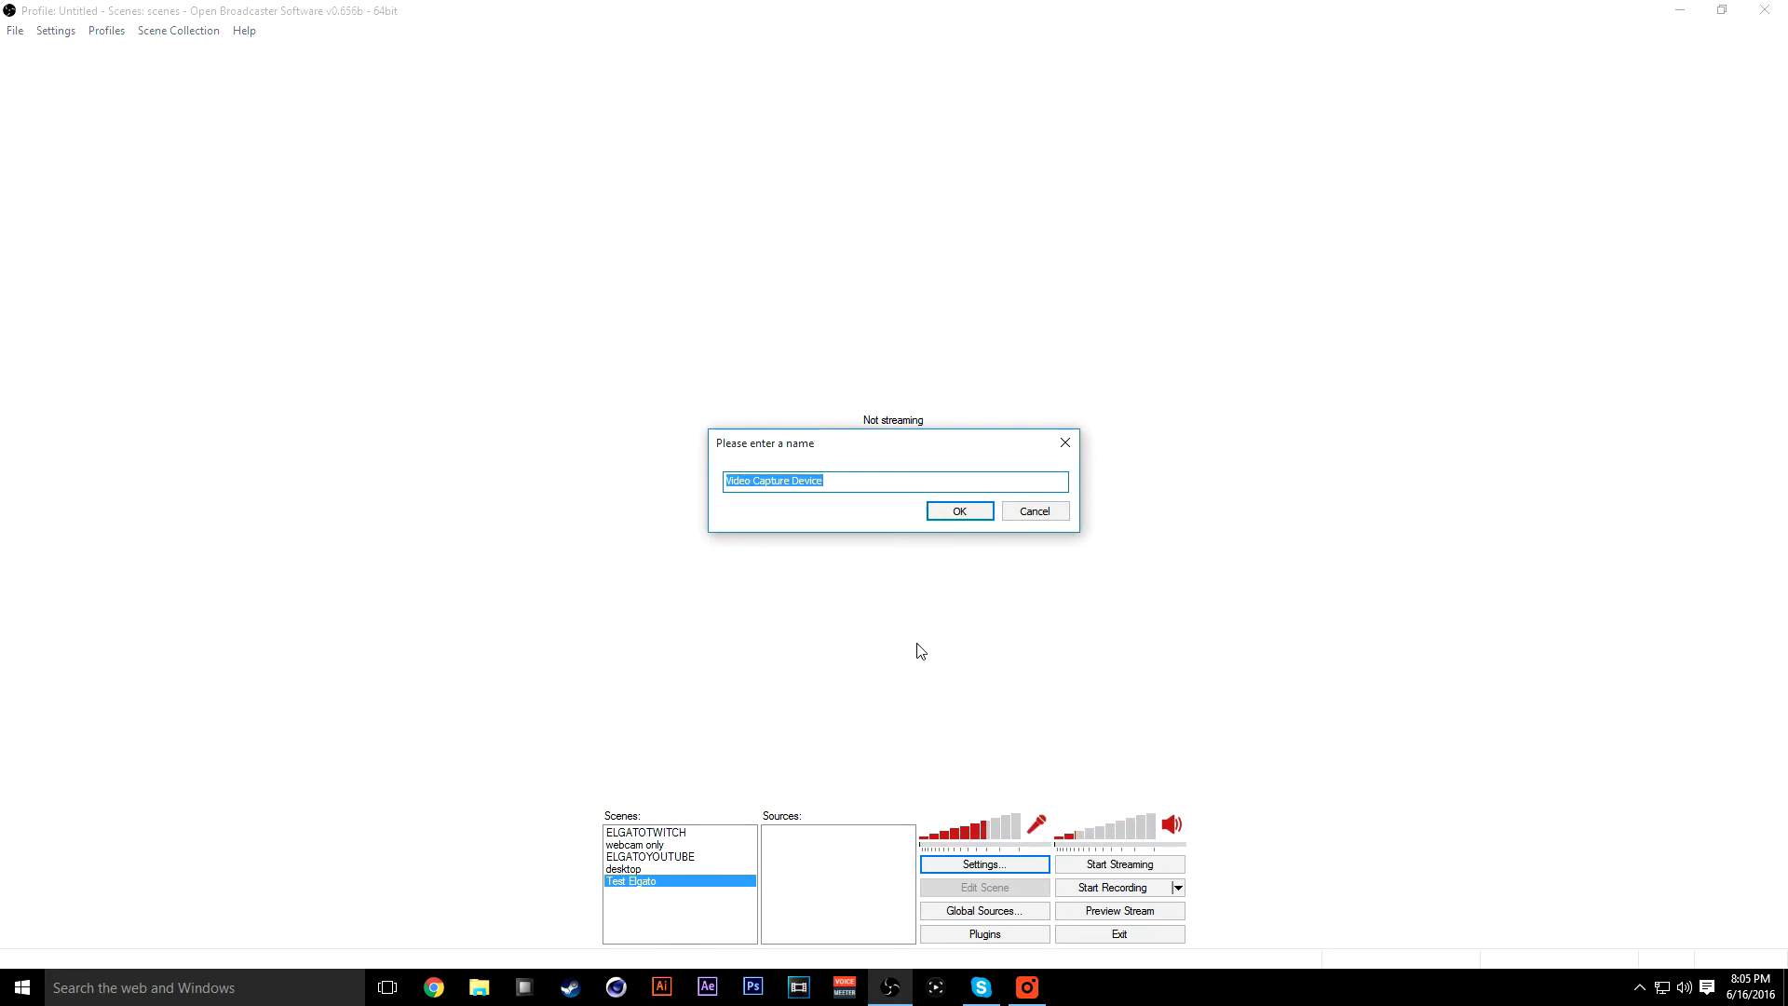
key(BackSpace)
text(elgato)
key(Return)
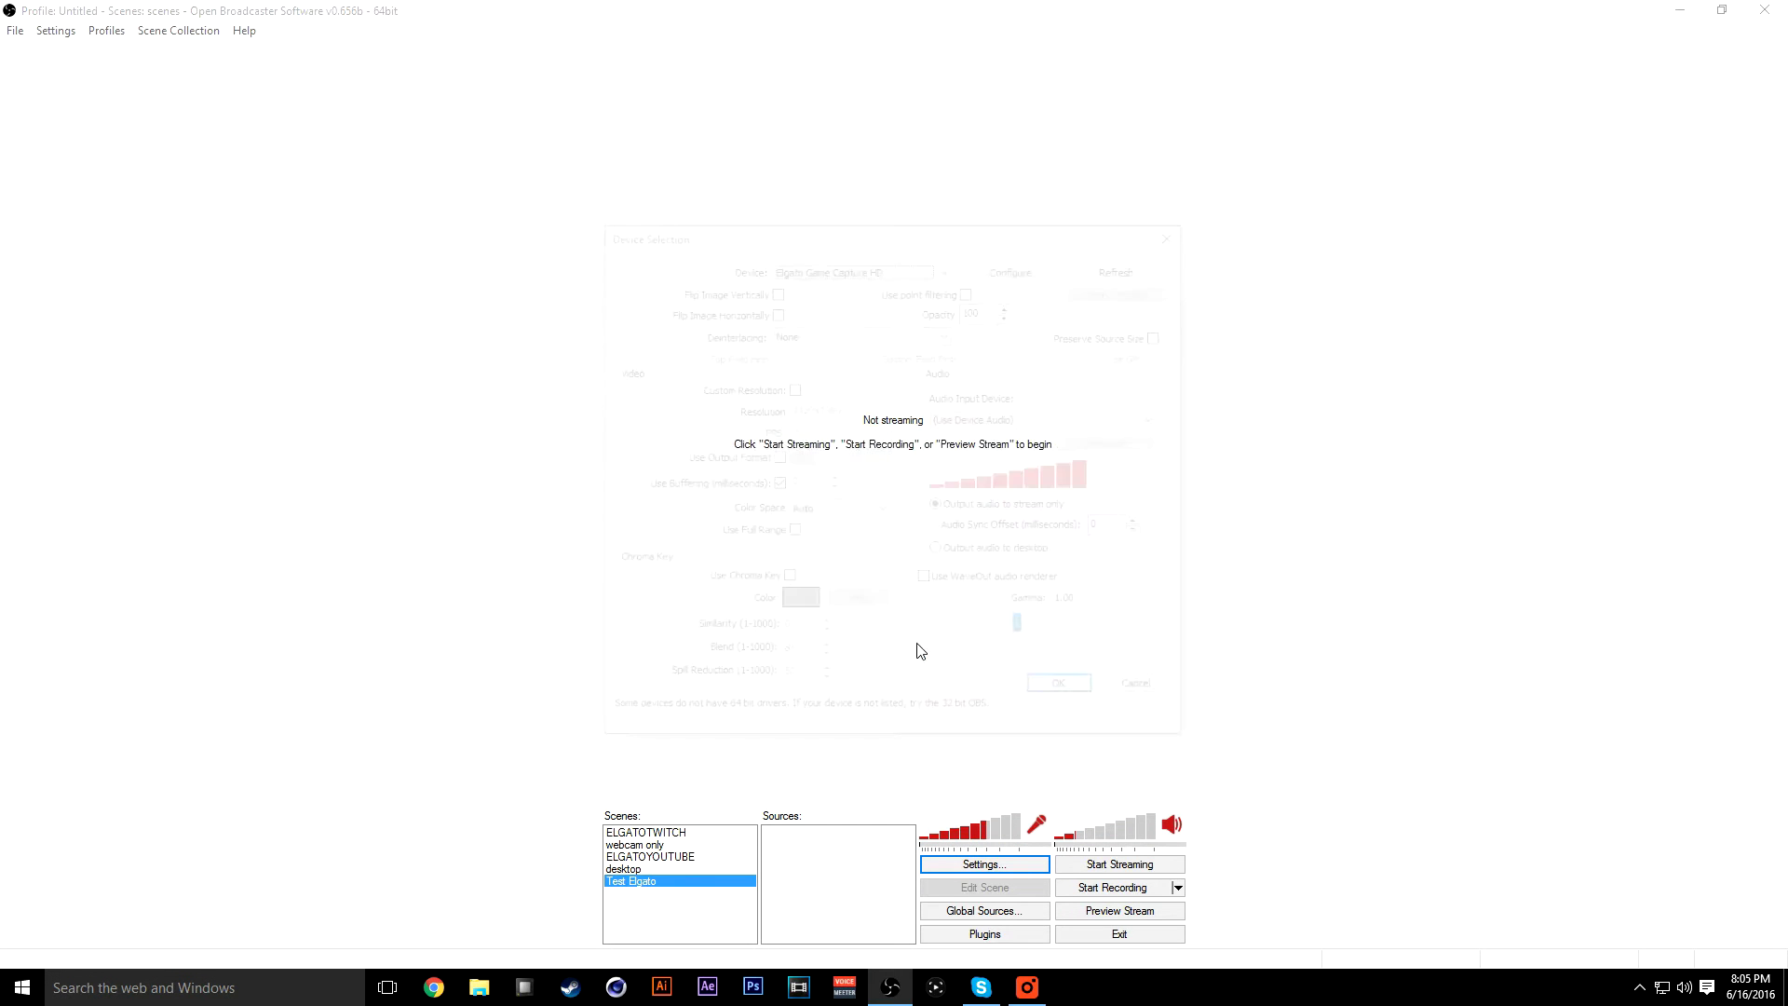
click(1068, 695)
Step: Bring up the Sources context menu again for the elgato source
right_click(800, 841)
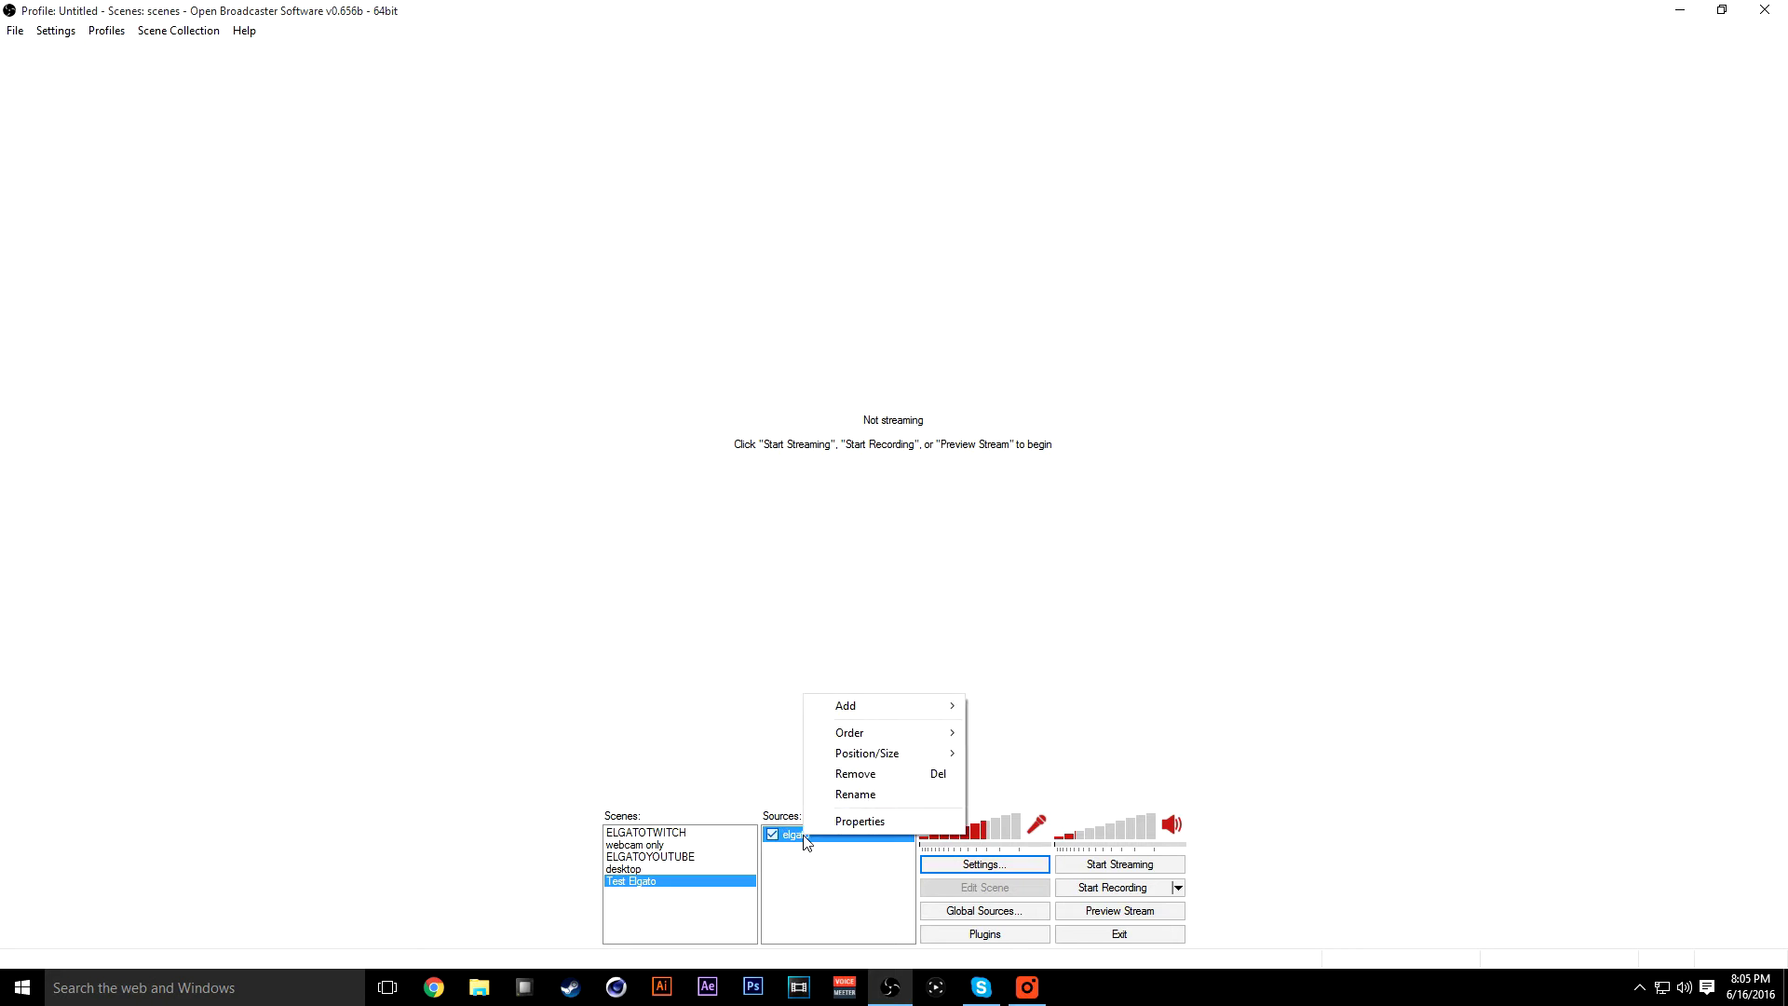
click(802, 869)
right_click(803, 868)
mouse_move(849, 877)
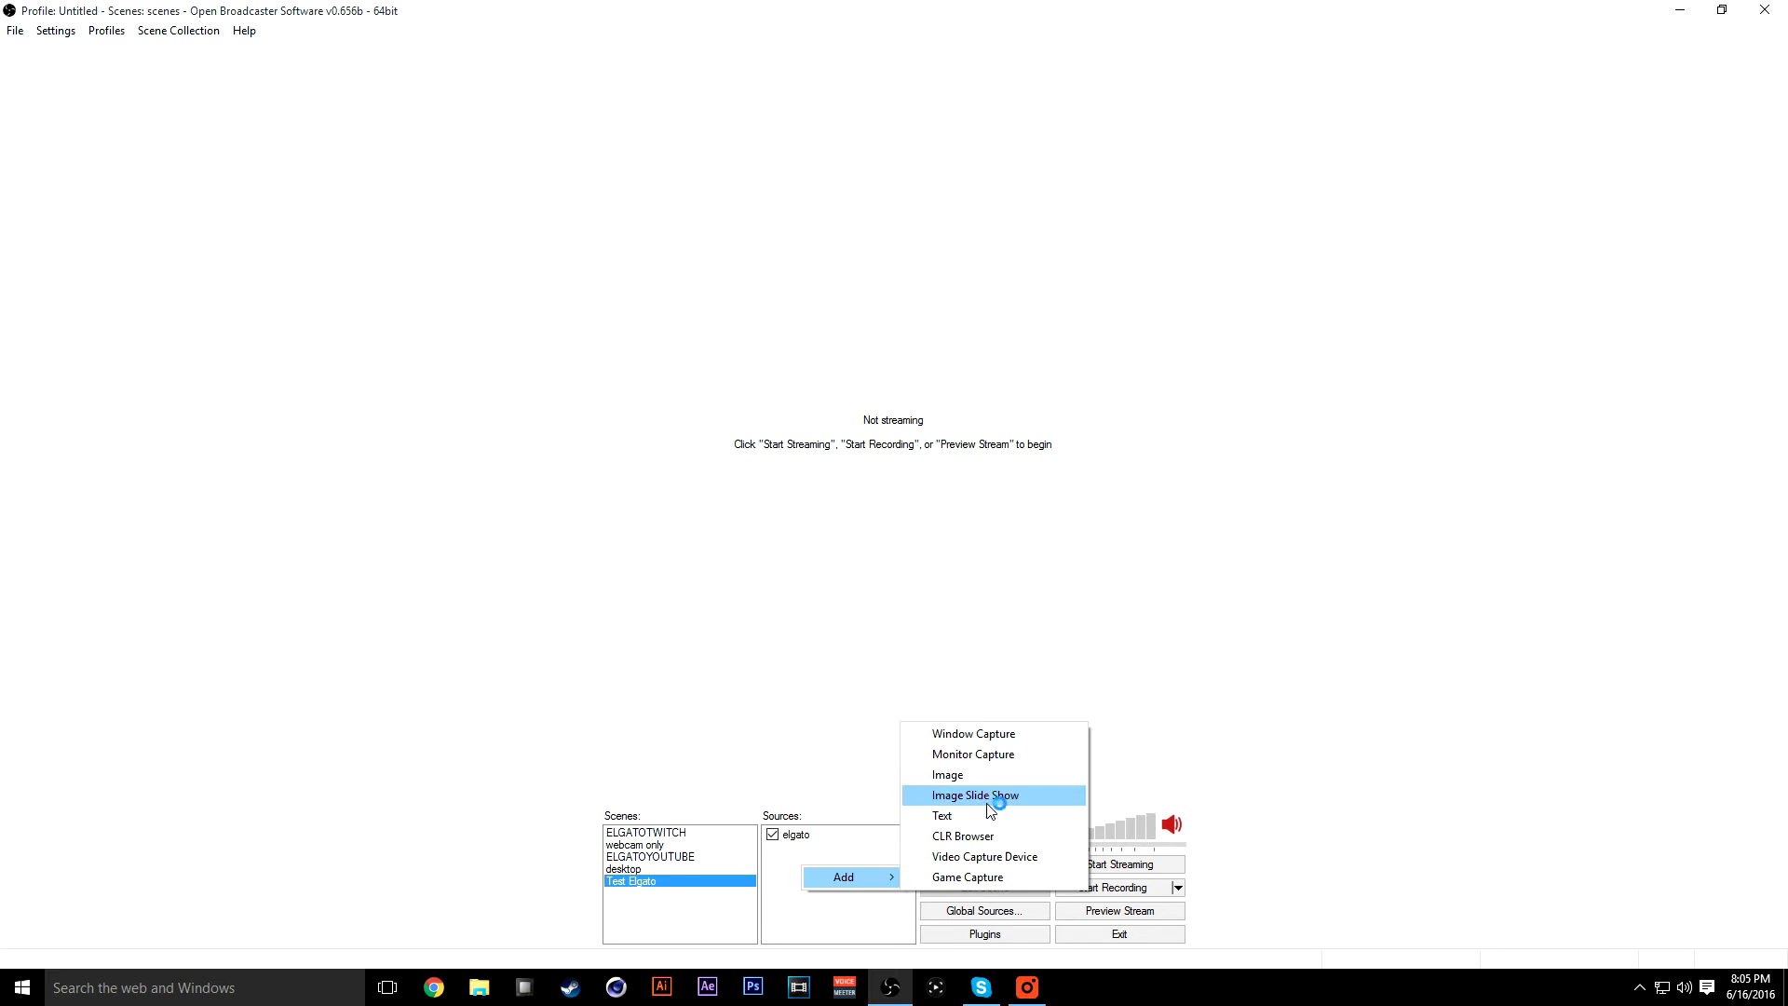
click(981, 857)
click(957, 510)
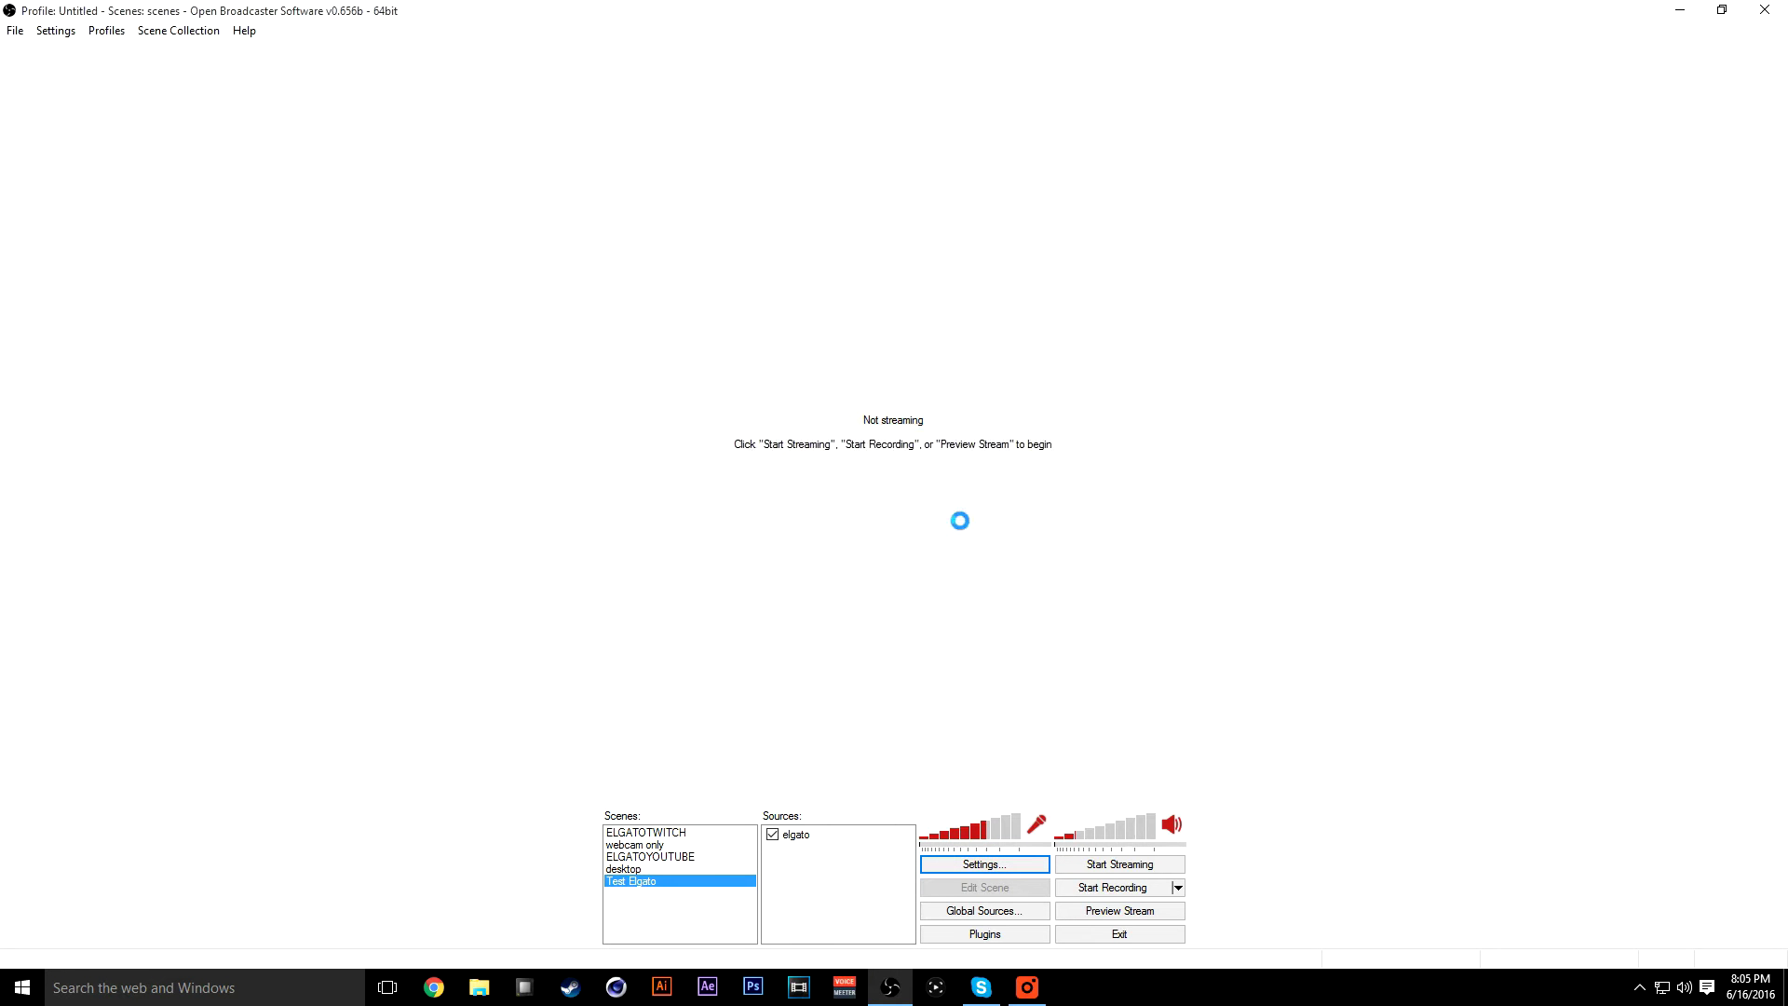
click(885, 265)
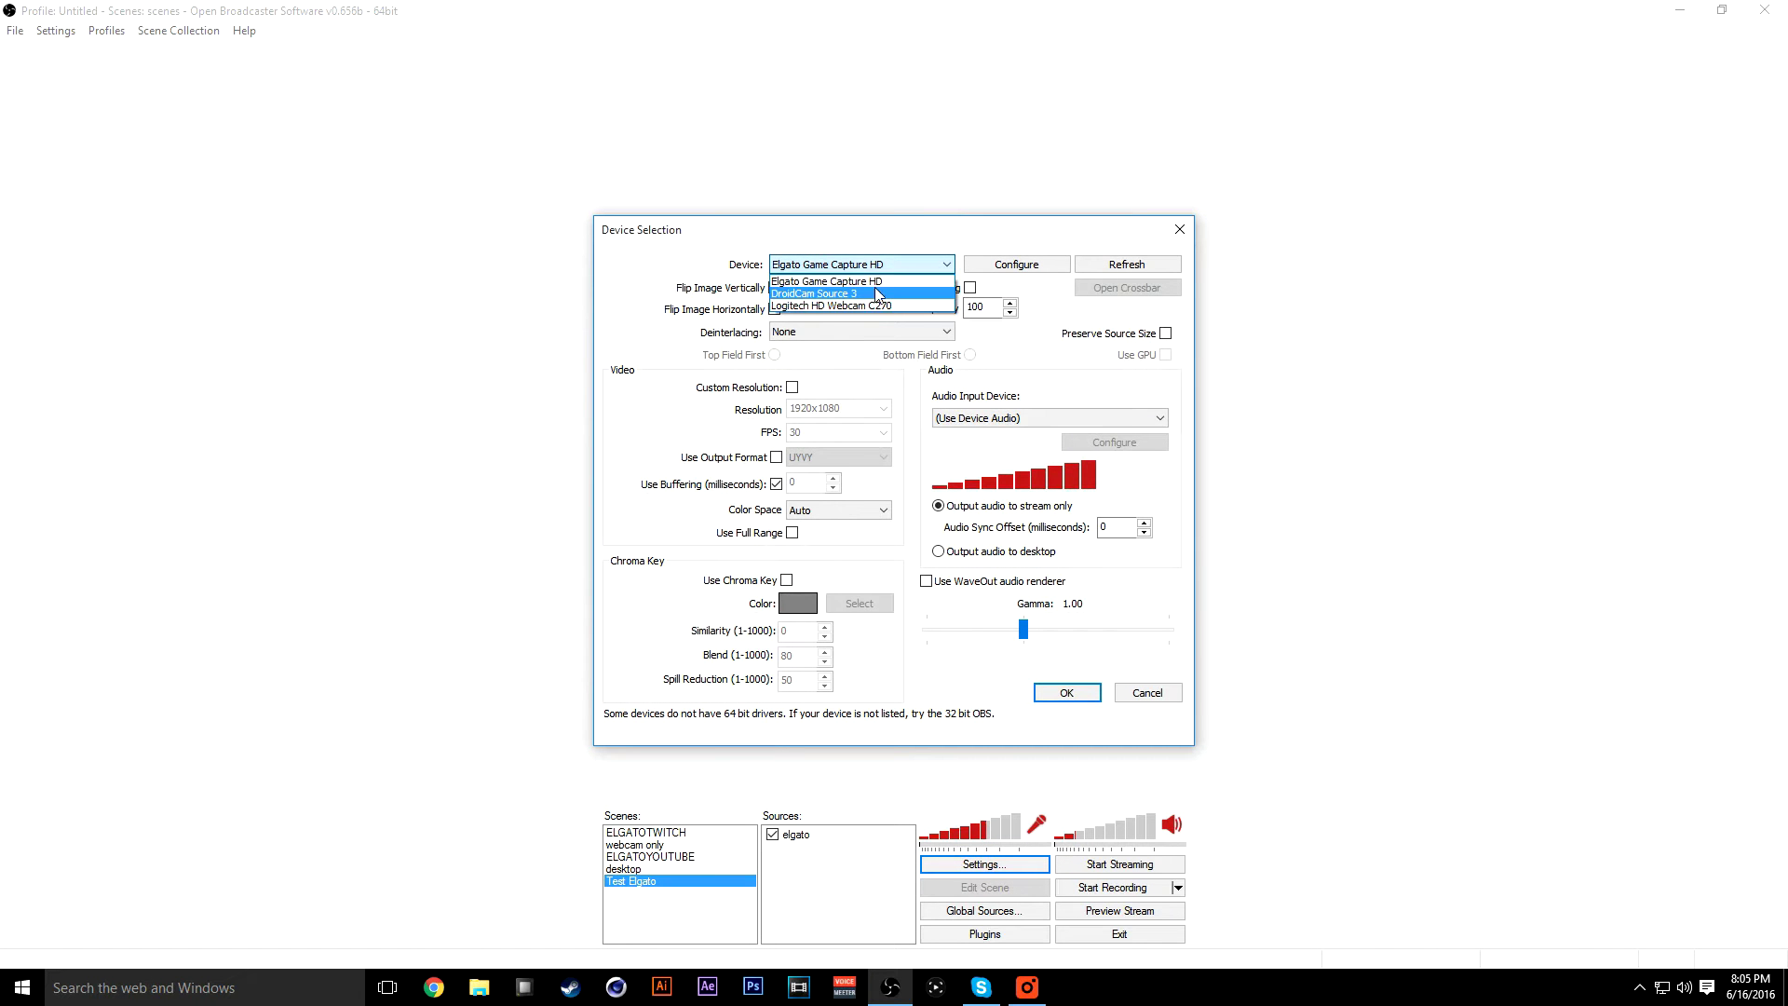
click(880, 305)
click(866, 264)
click(869, 309)
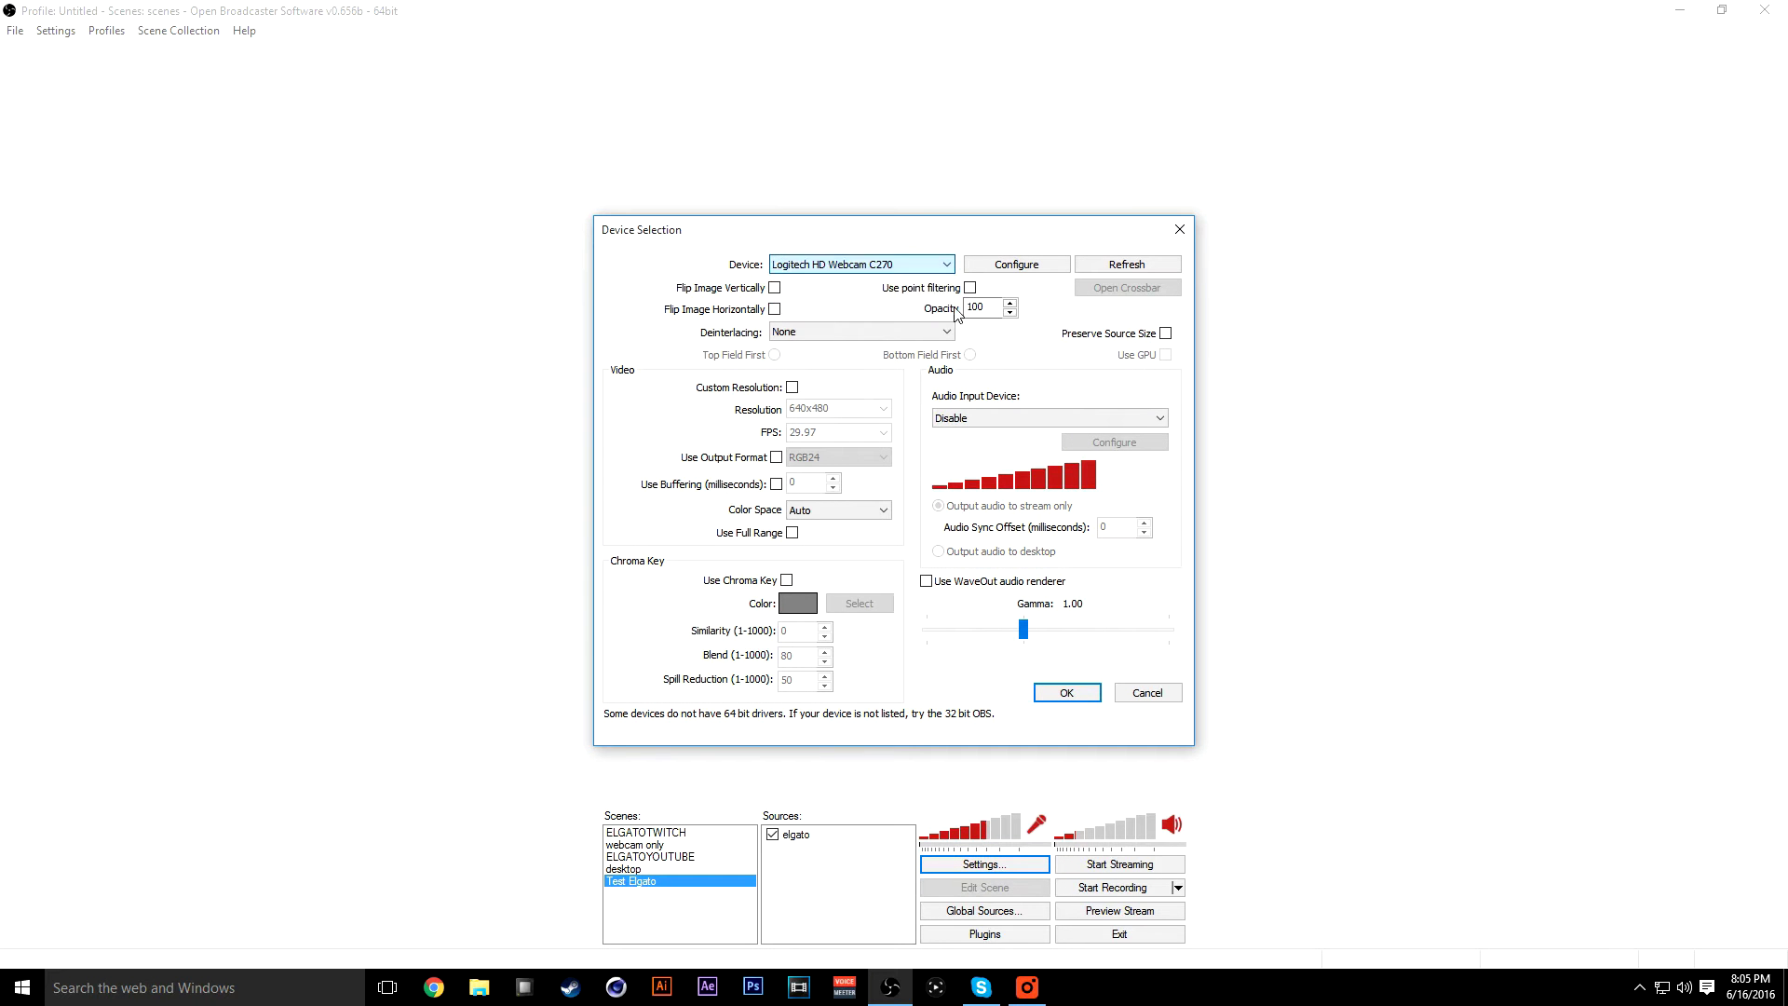
click(945, 265)
click(1123, 691)
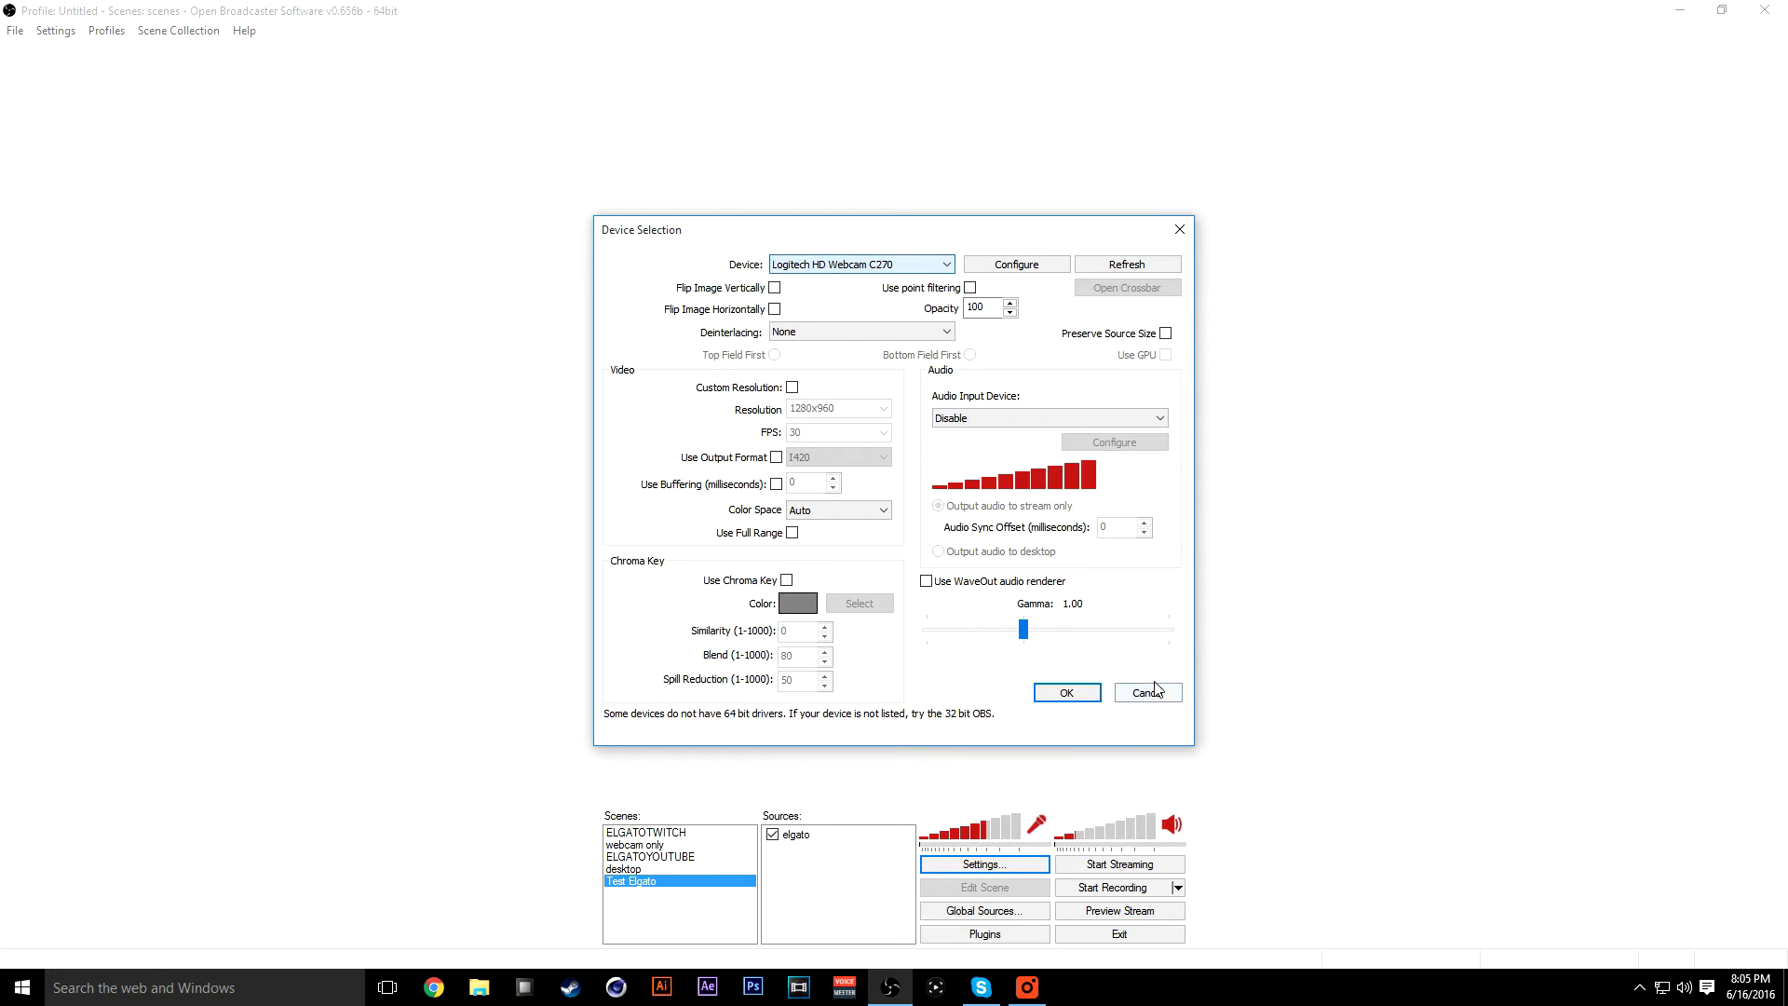
click(1143, 691)
click(828, 841)
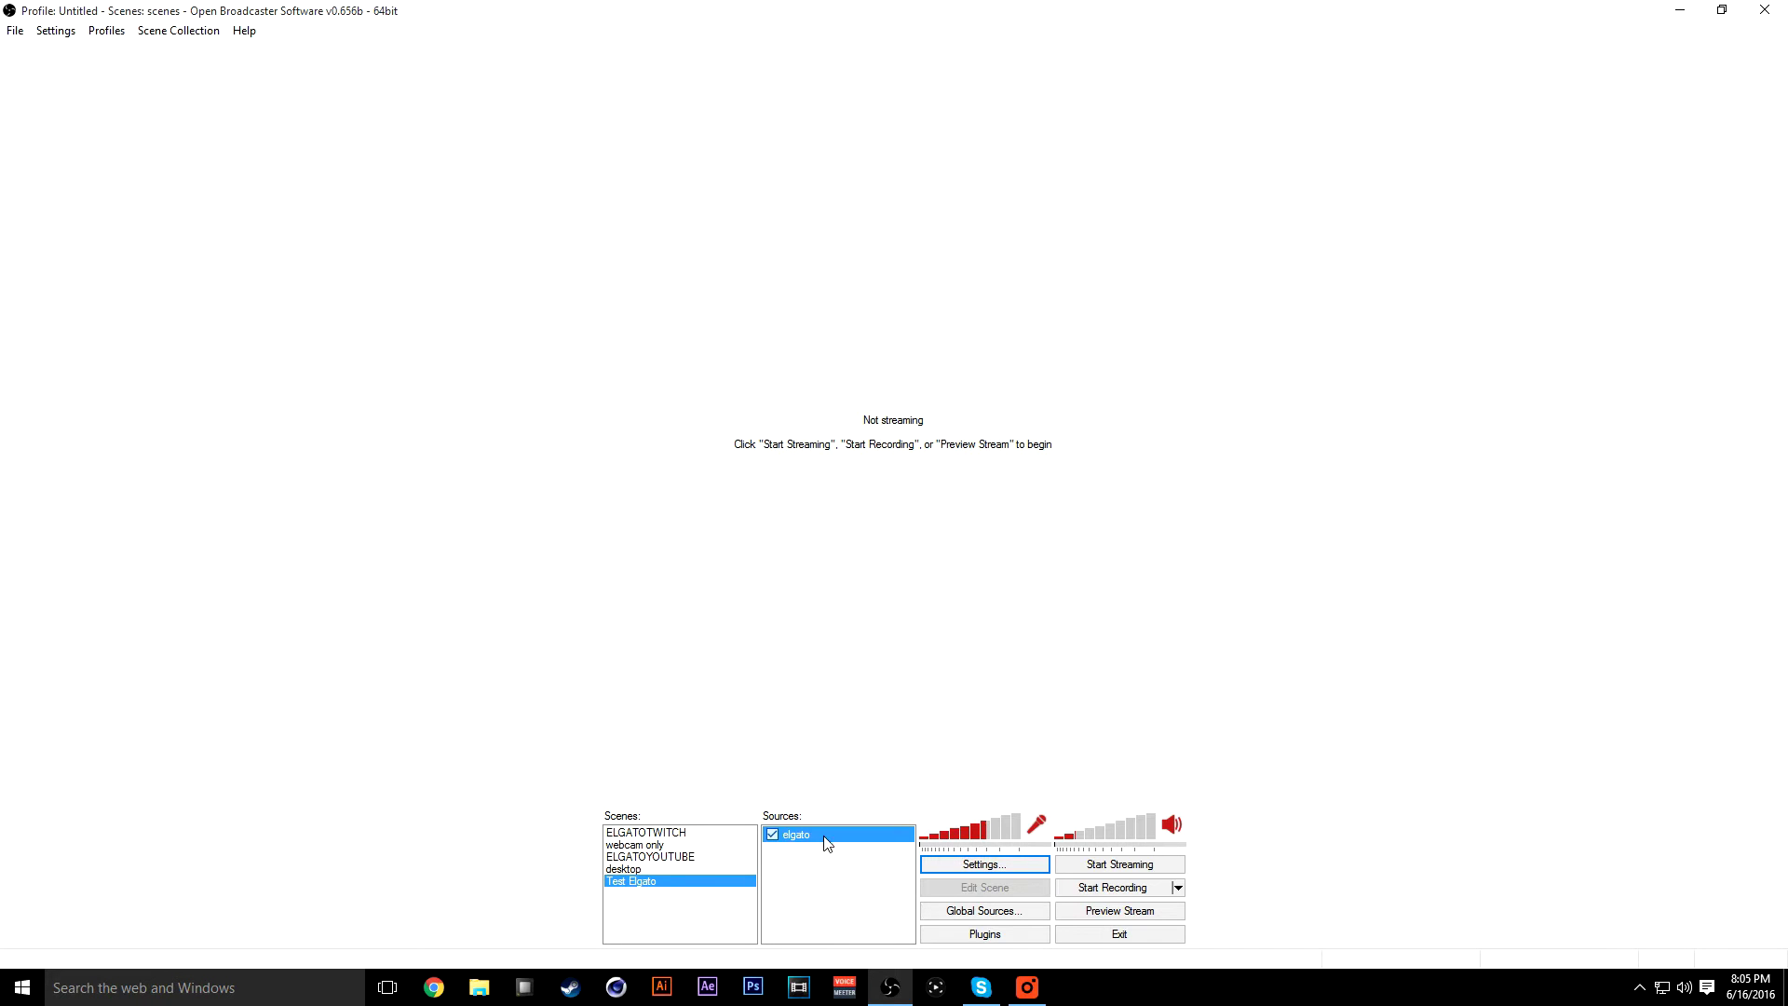
right_click(820, 876)
mouse_move(868, 887)
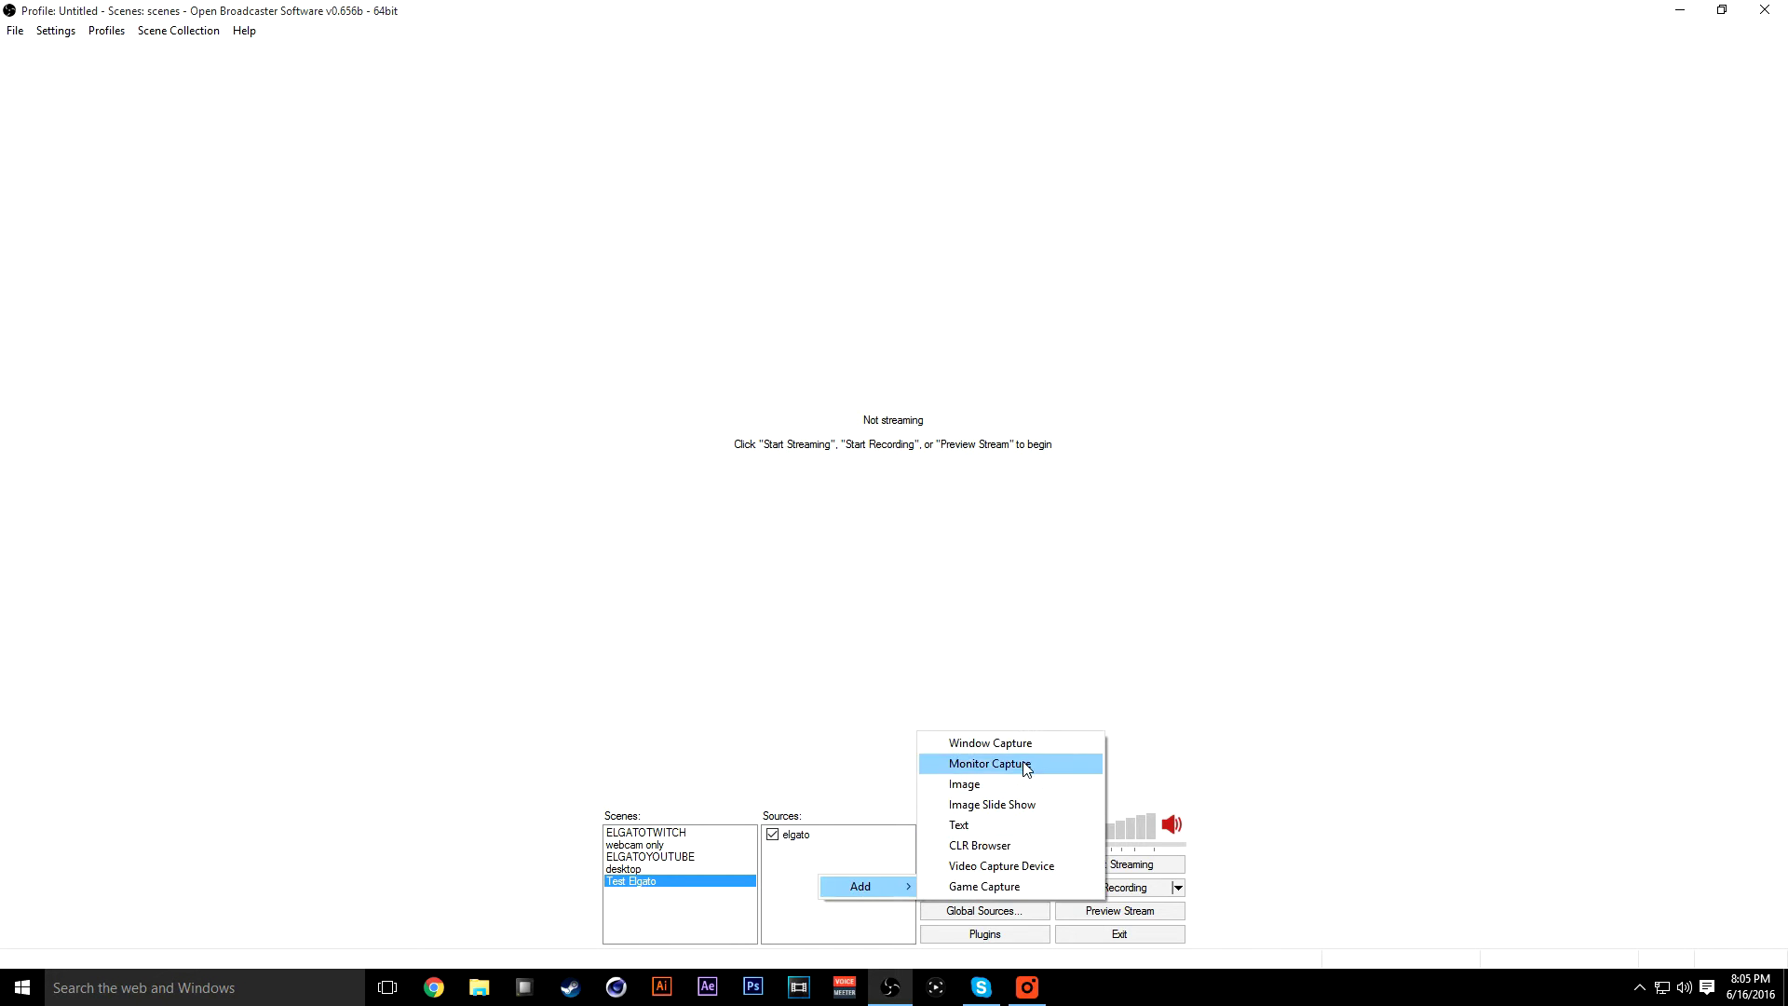
click(1015, 791)
click(959, 512)
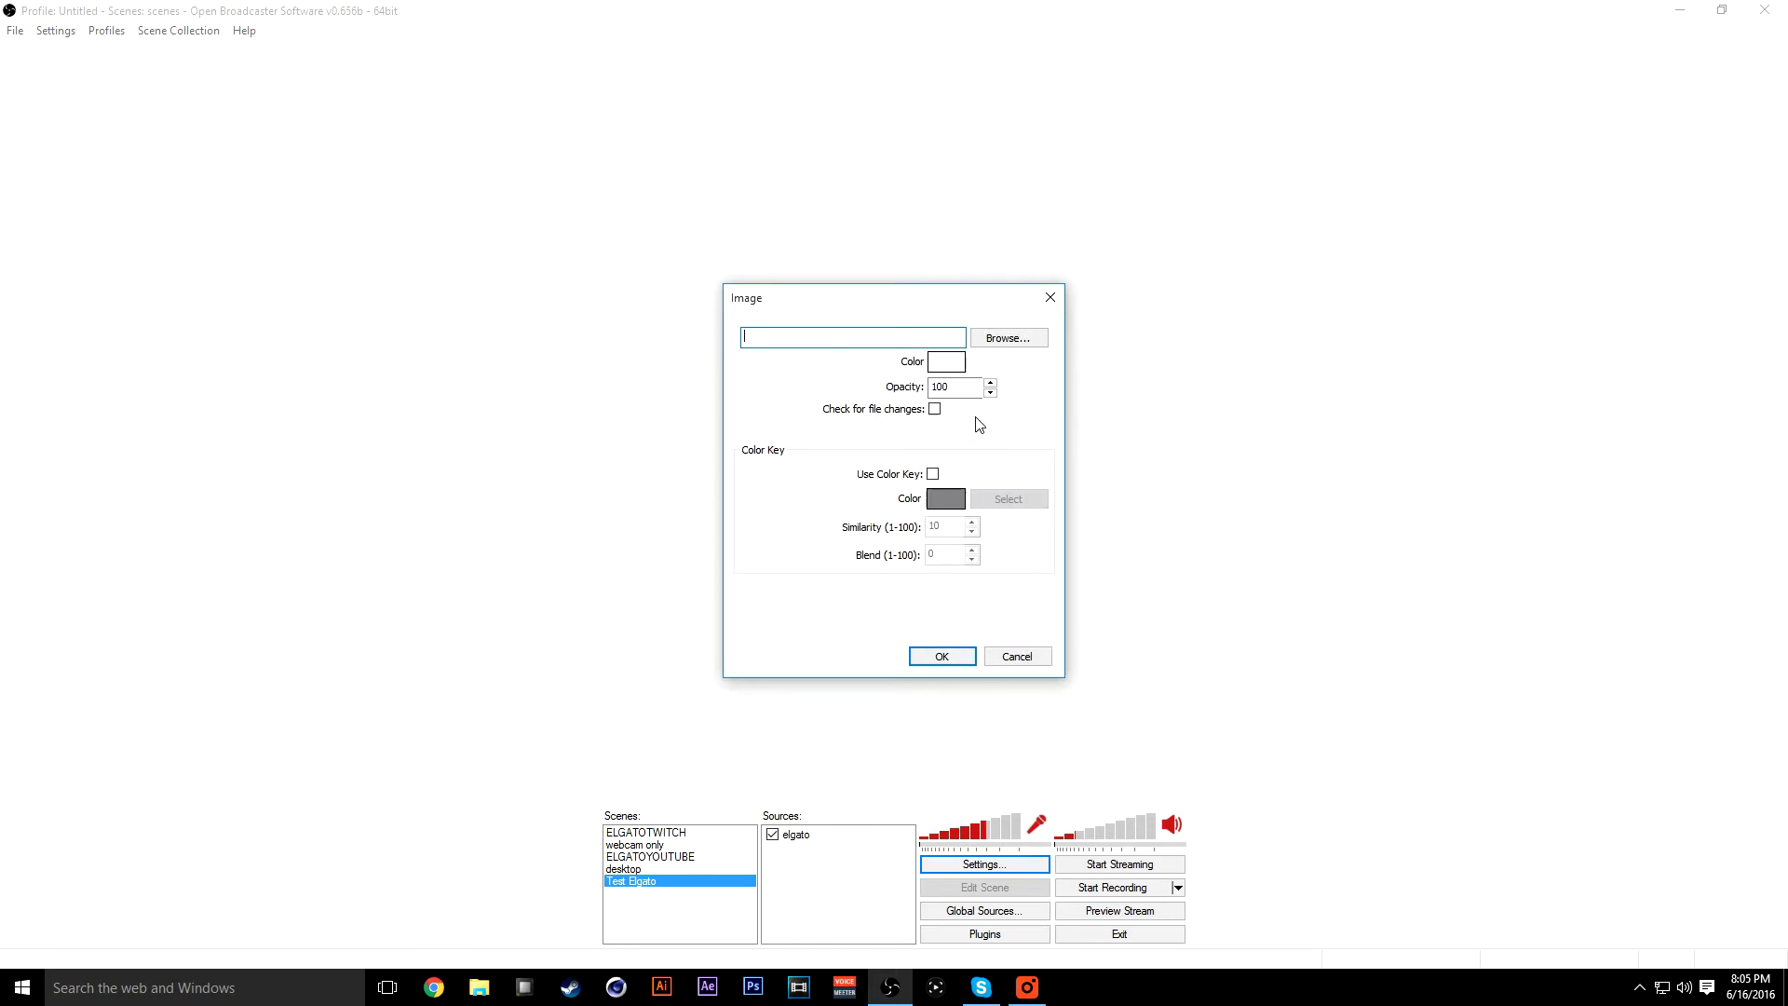
click(1010, 339)
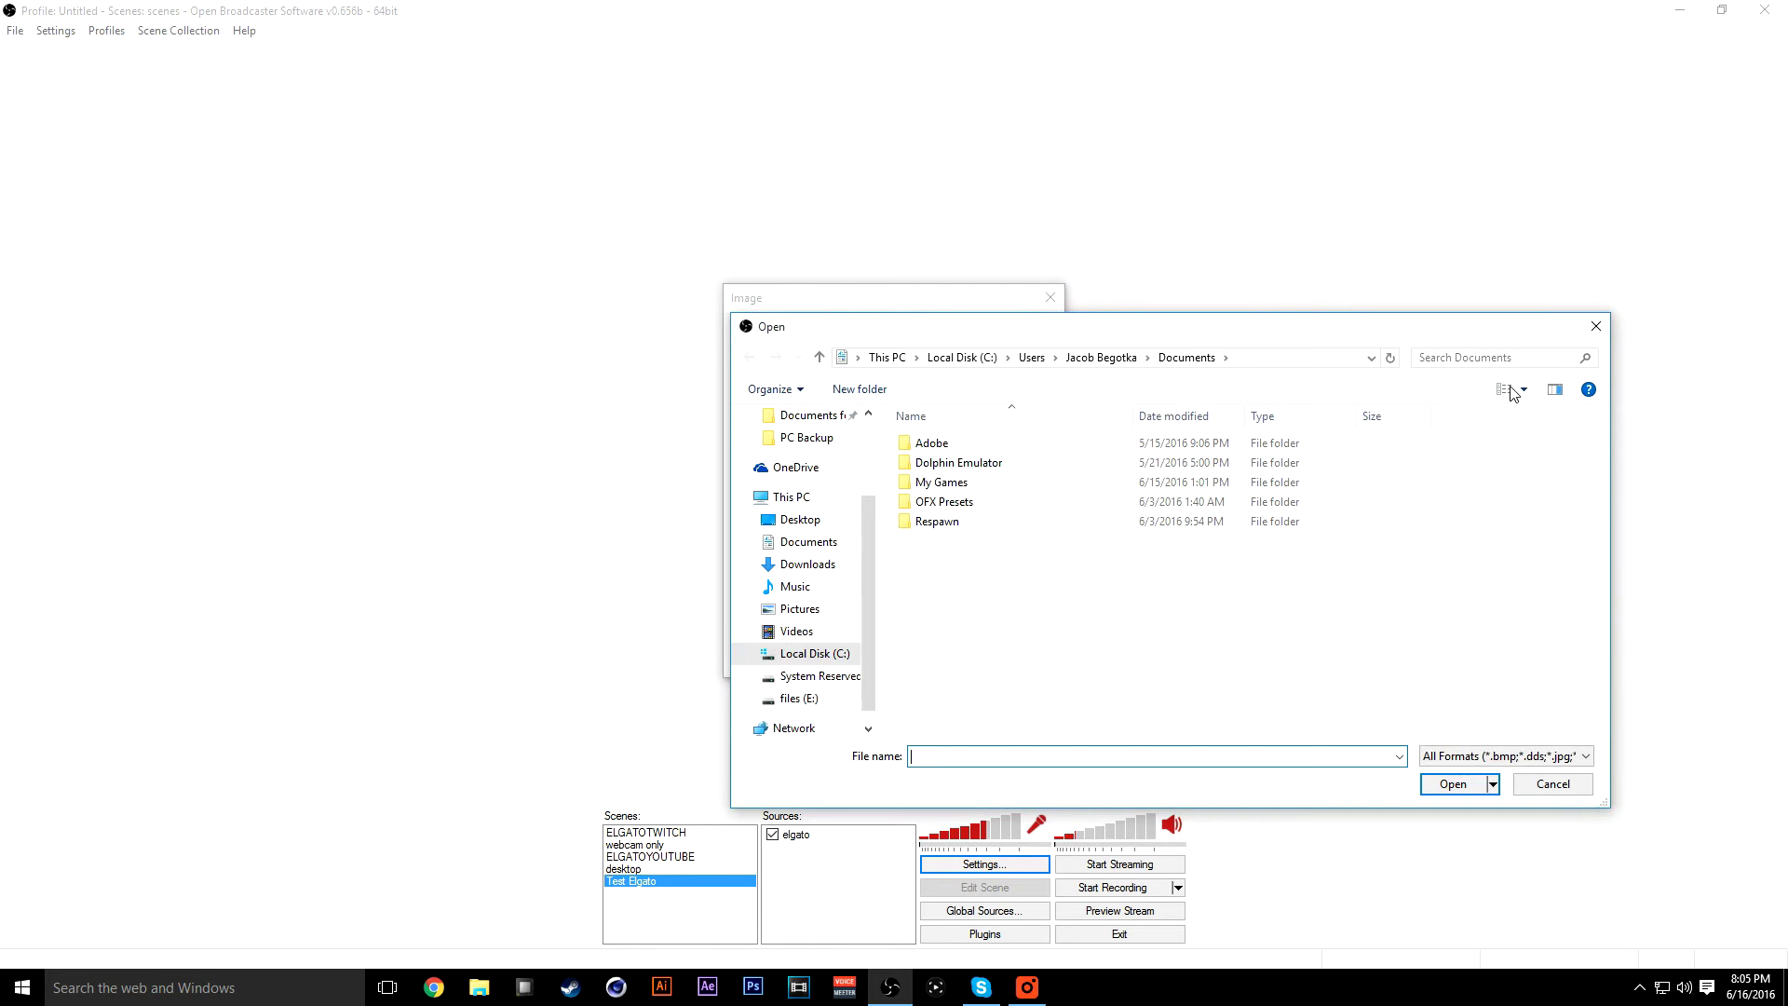
click(1595, 326)
click(1050, 297)
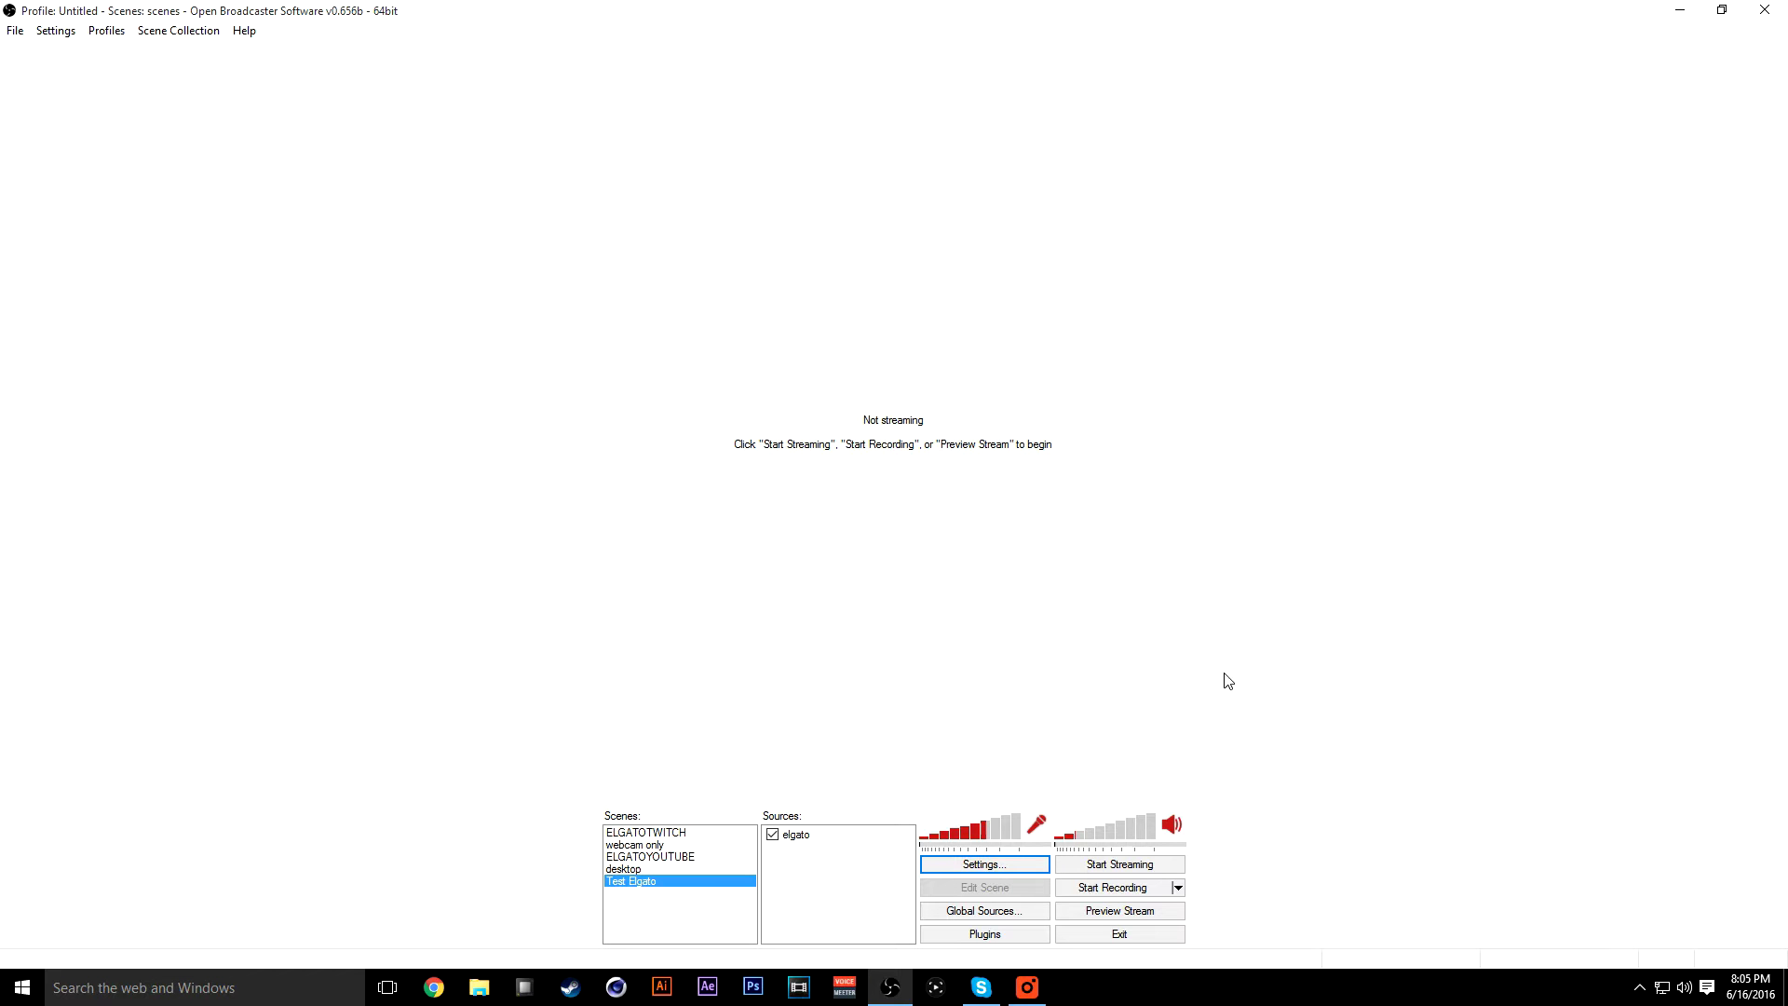
click(842, 843)
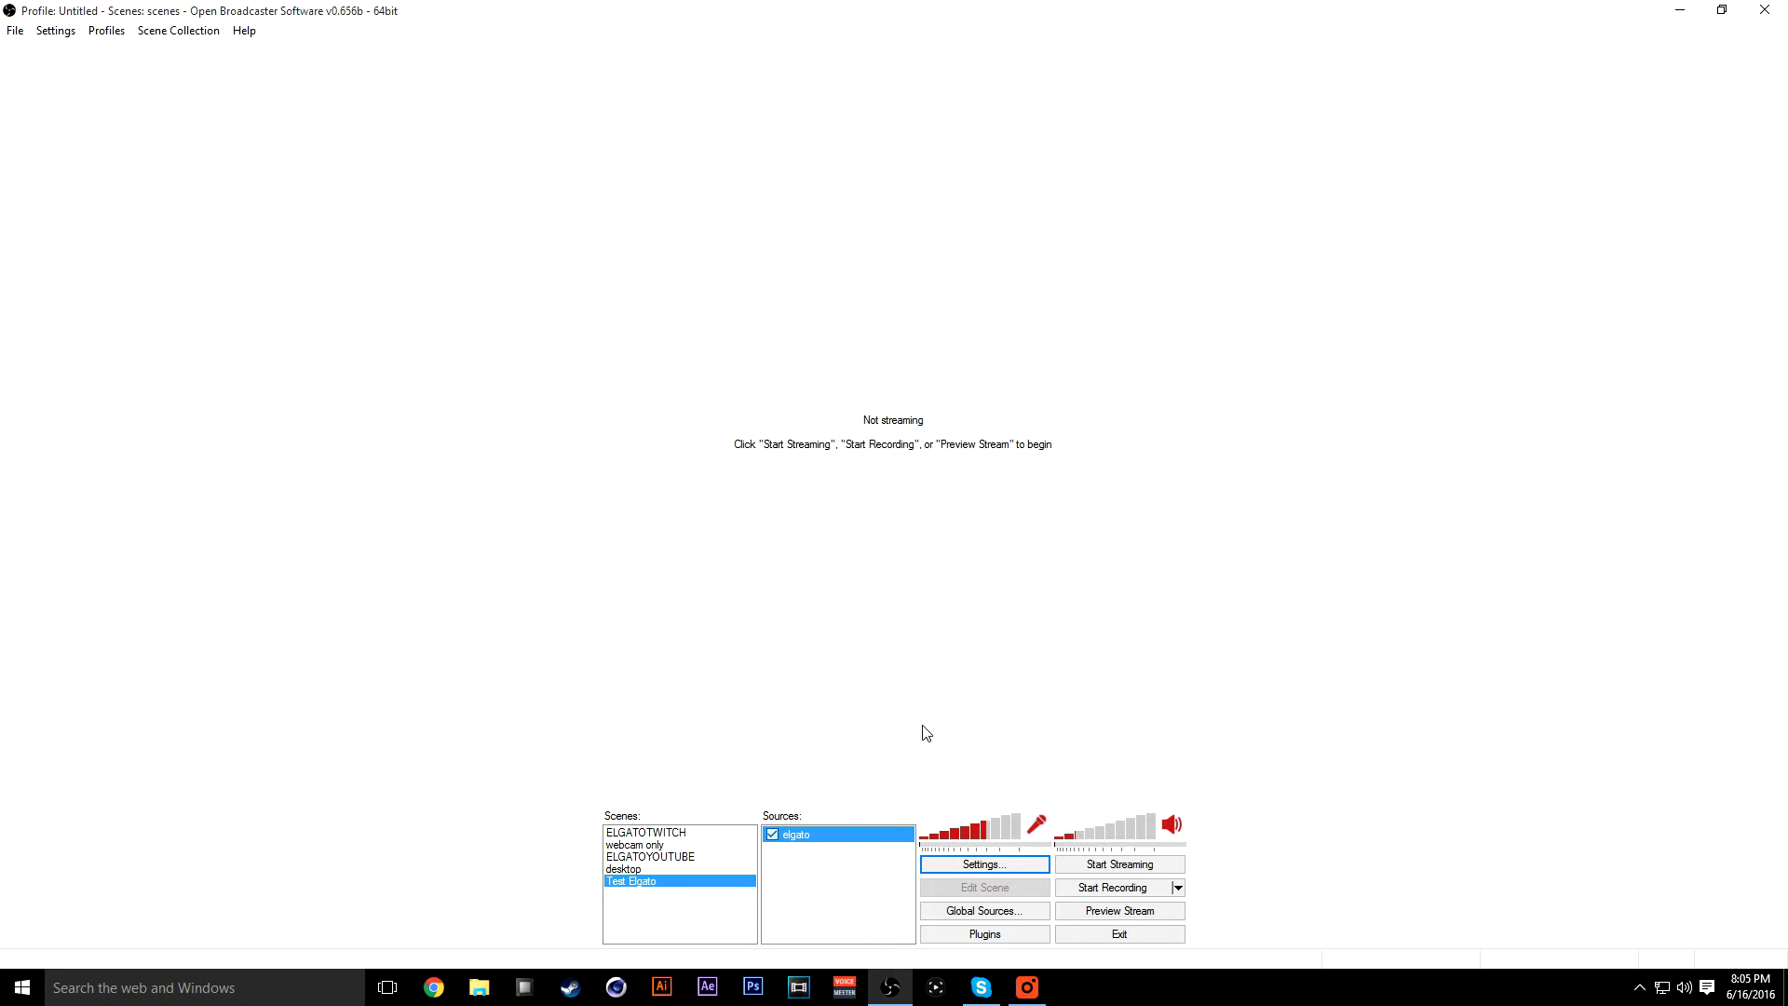
click(1137, 910)
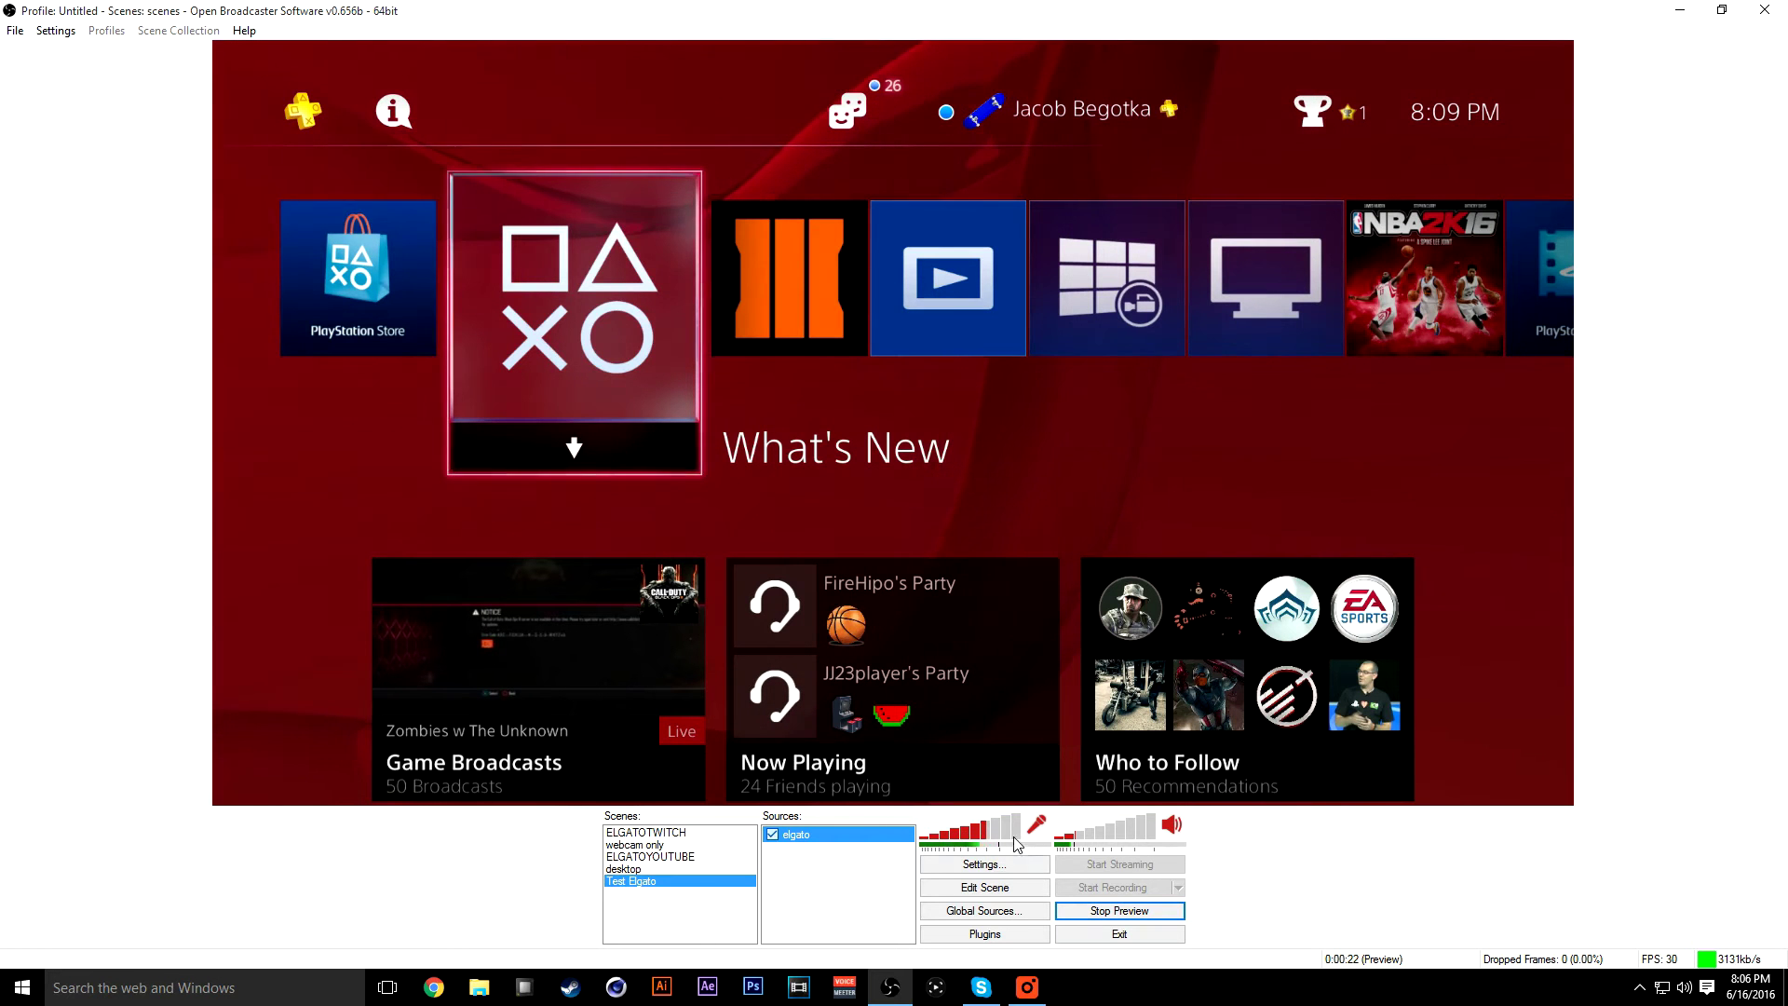
Step: Lower the microphone volume to 68% and stop the PS4 capture preview
drag(1005, 832, 992, 836)
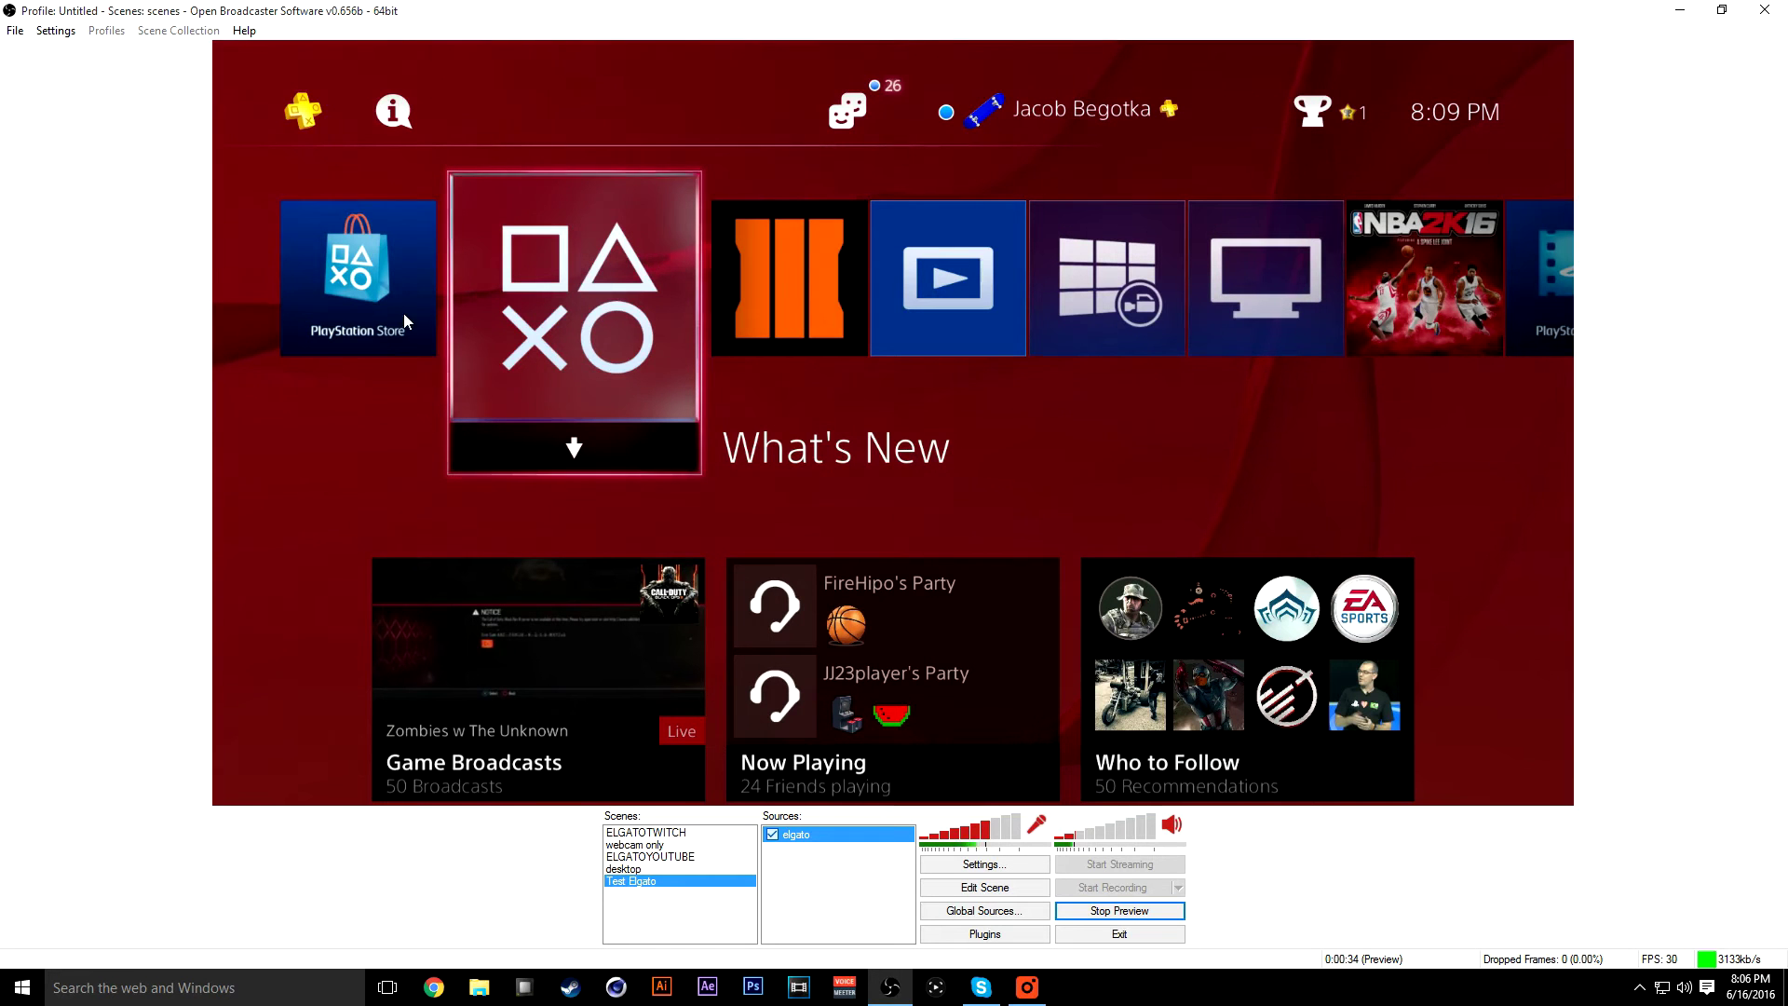
click(1085, 911)
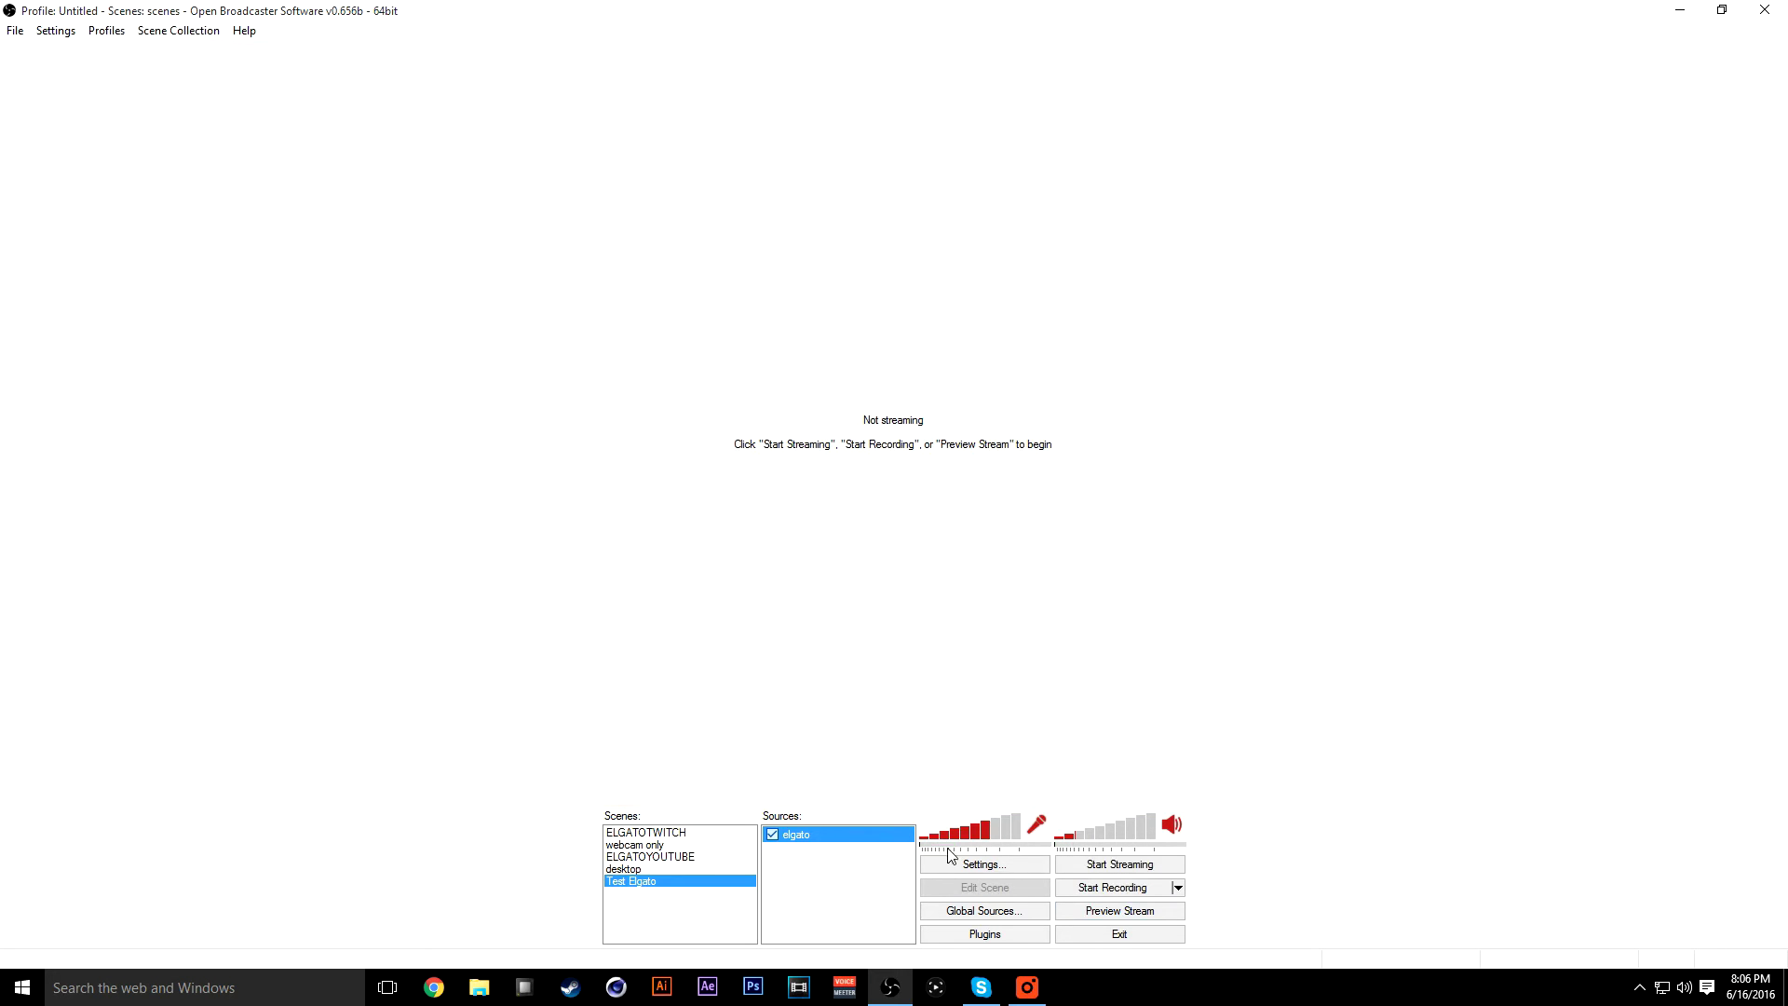
Step: Open the Encoding settings and set the encoder to AMD VCE
click(969, 867)
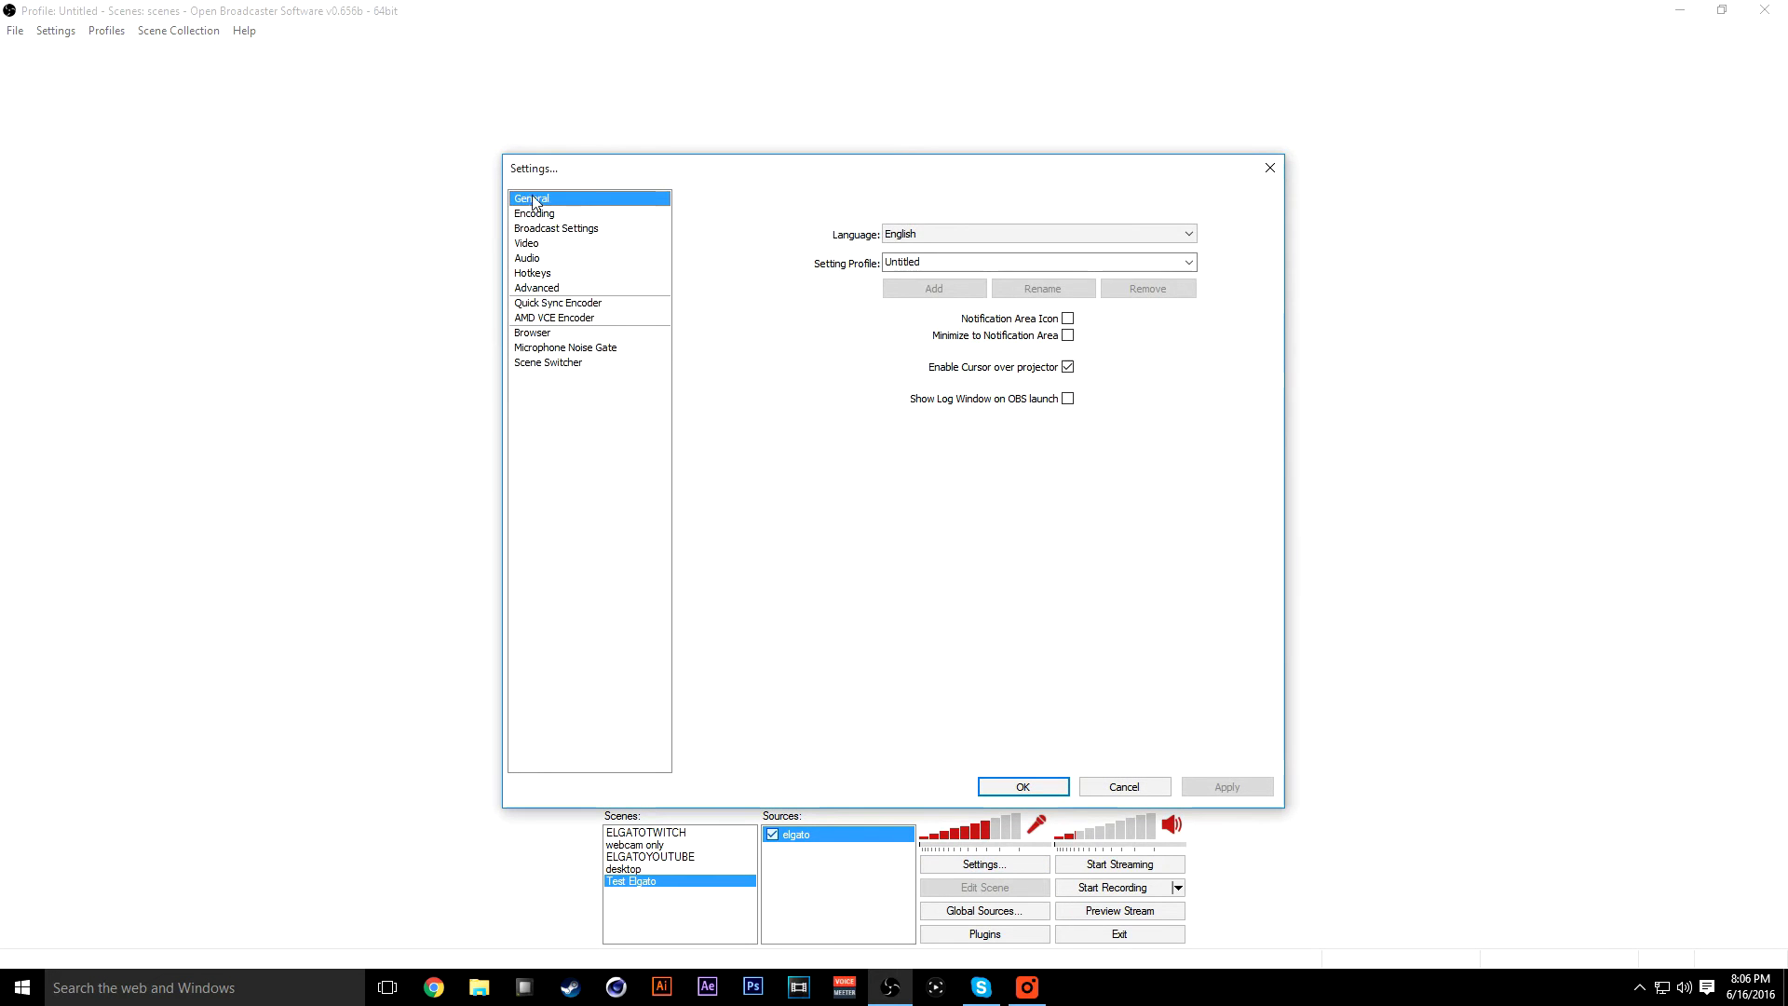
click(558, 216)
click(556, 199)
click(592, 214)
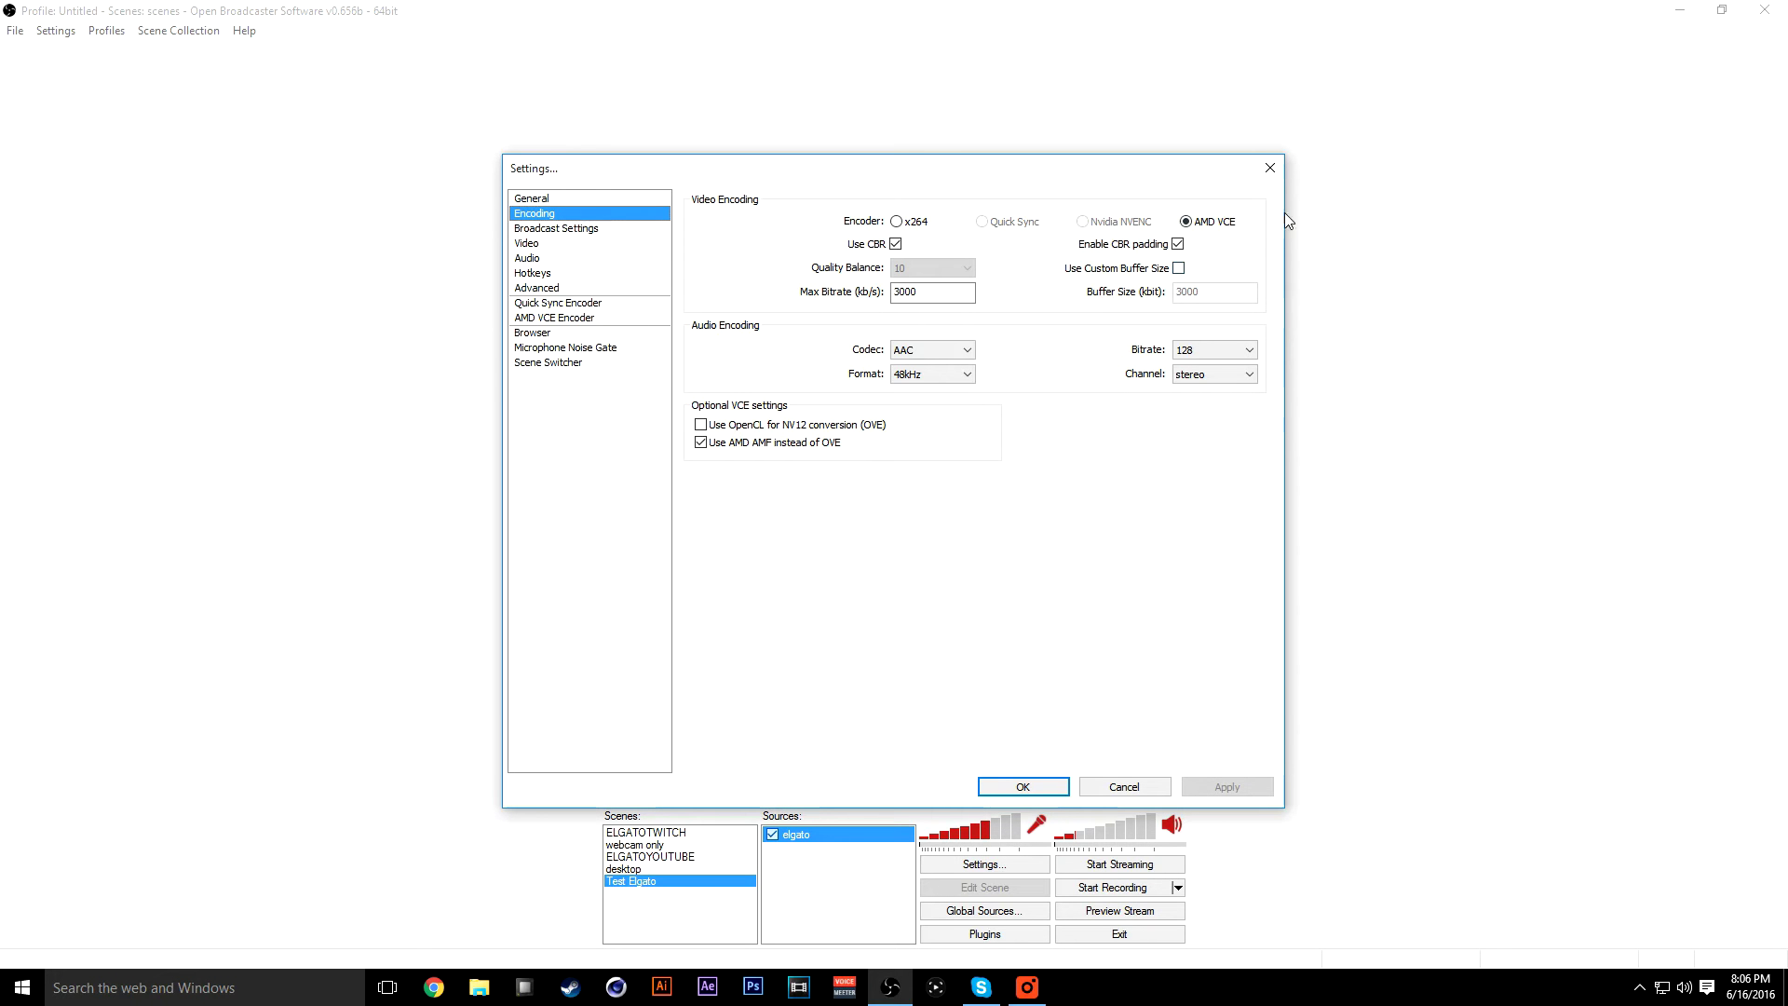
click(1211, 221)
click(897, 223)
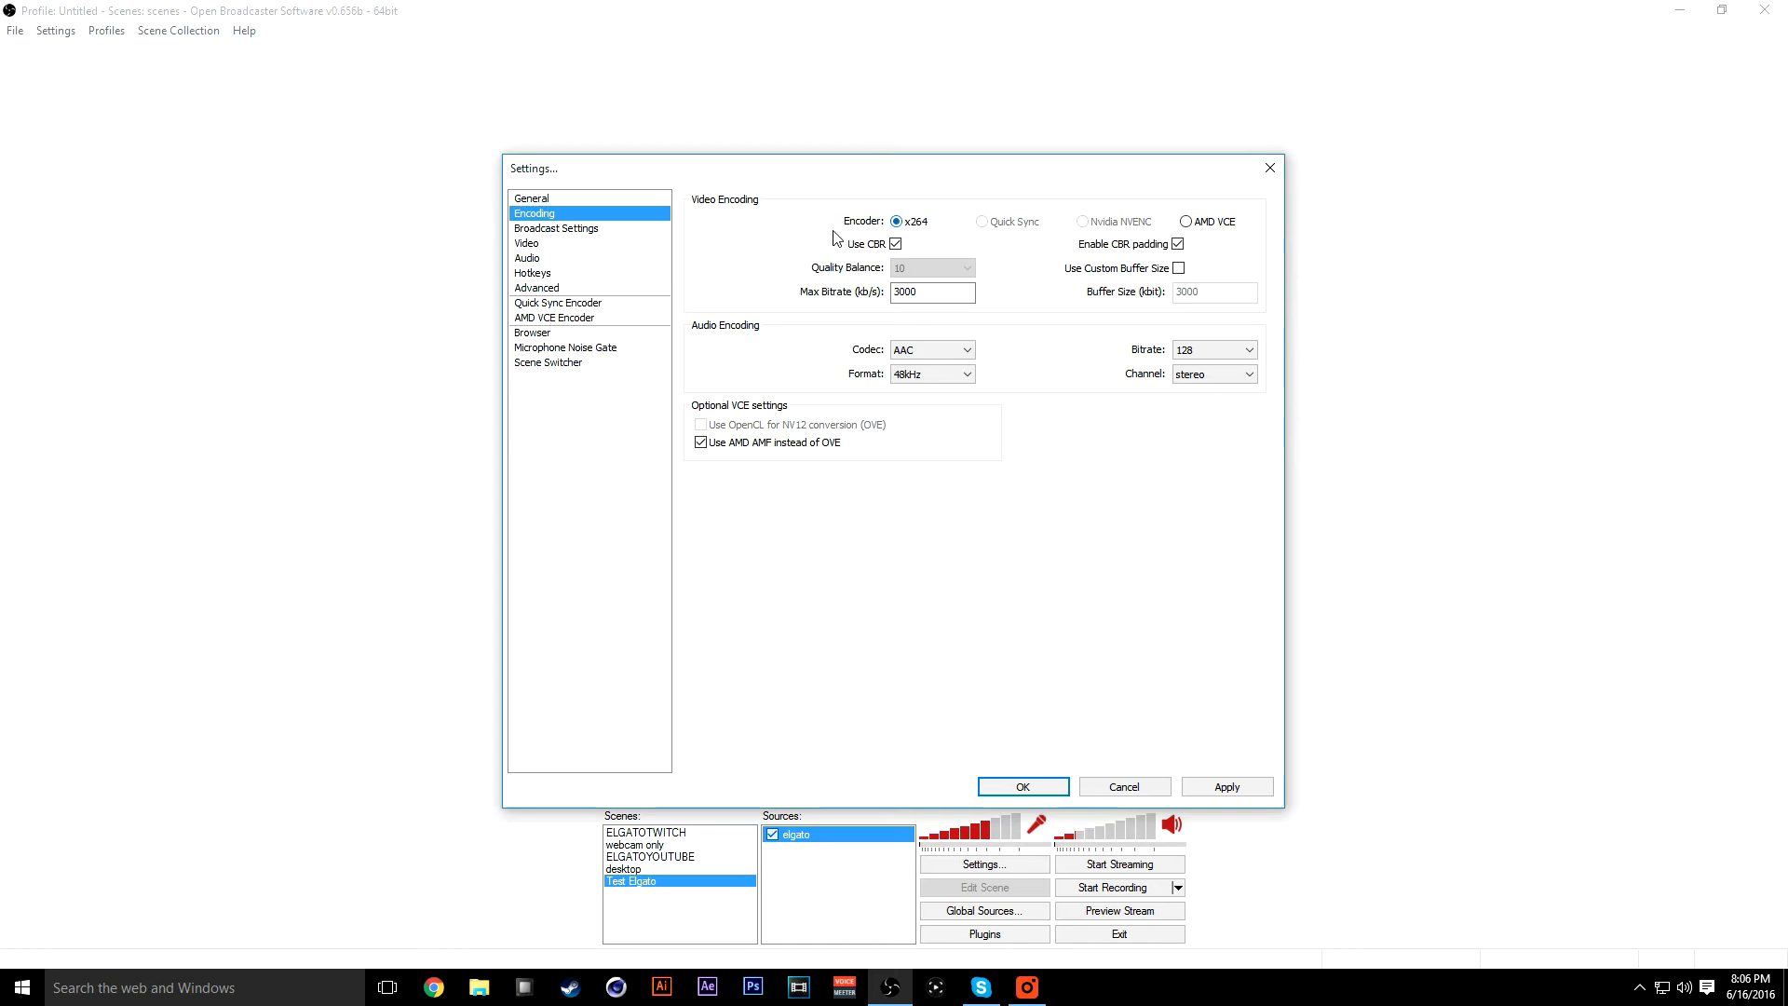
click(1204, 223)
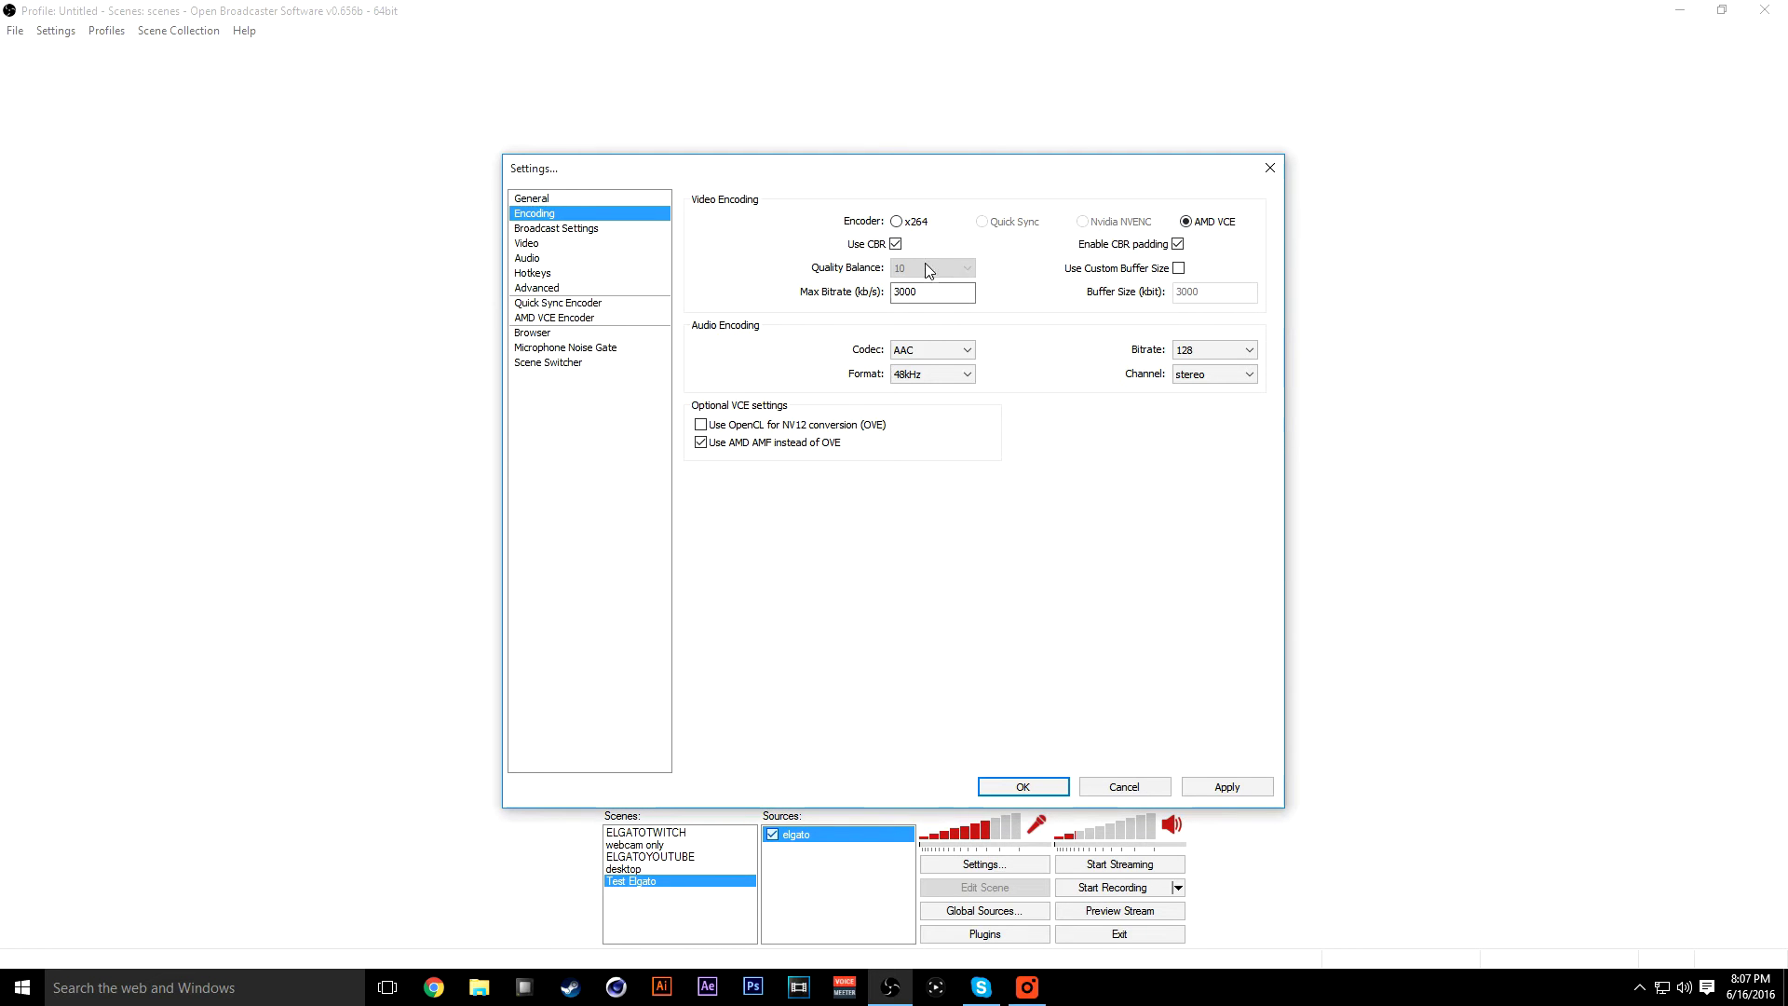
Step: Re-enter the Max Bitrate value as 3000 kb/s
double_click(908, 291)
double_click(903, 291)
key(BackSpace)
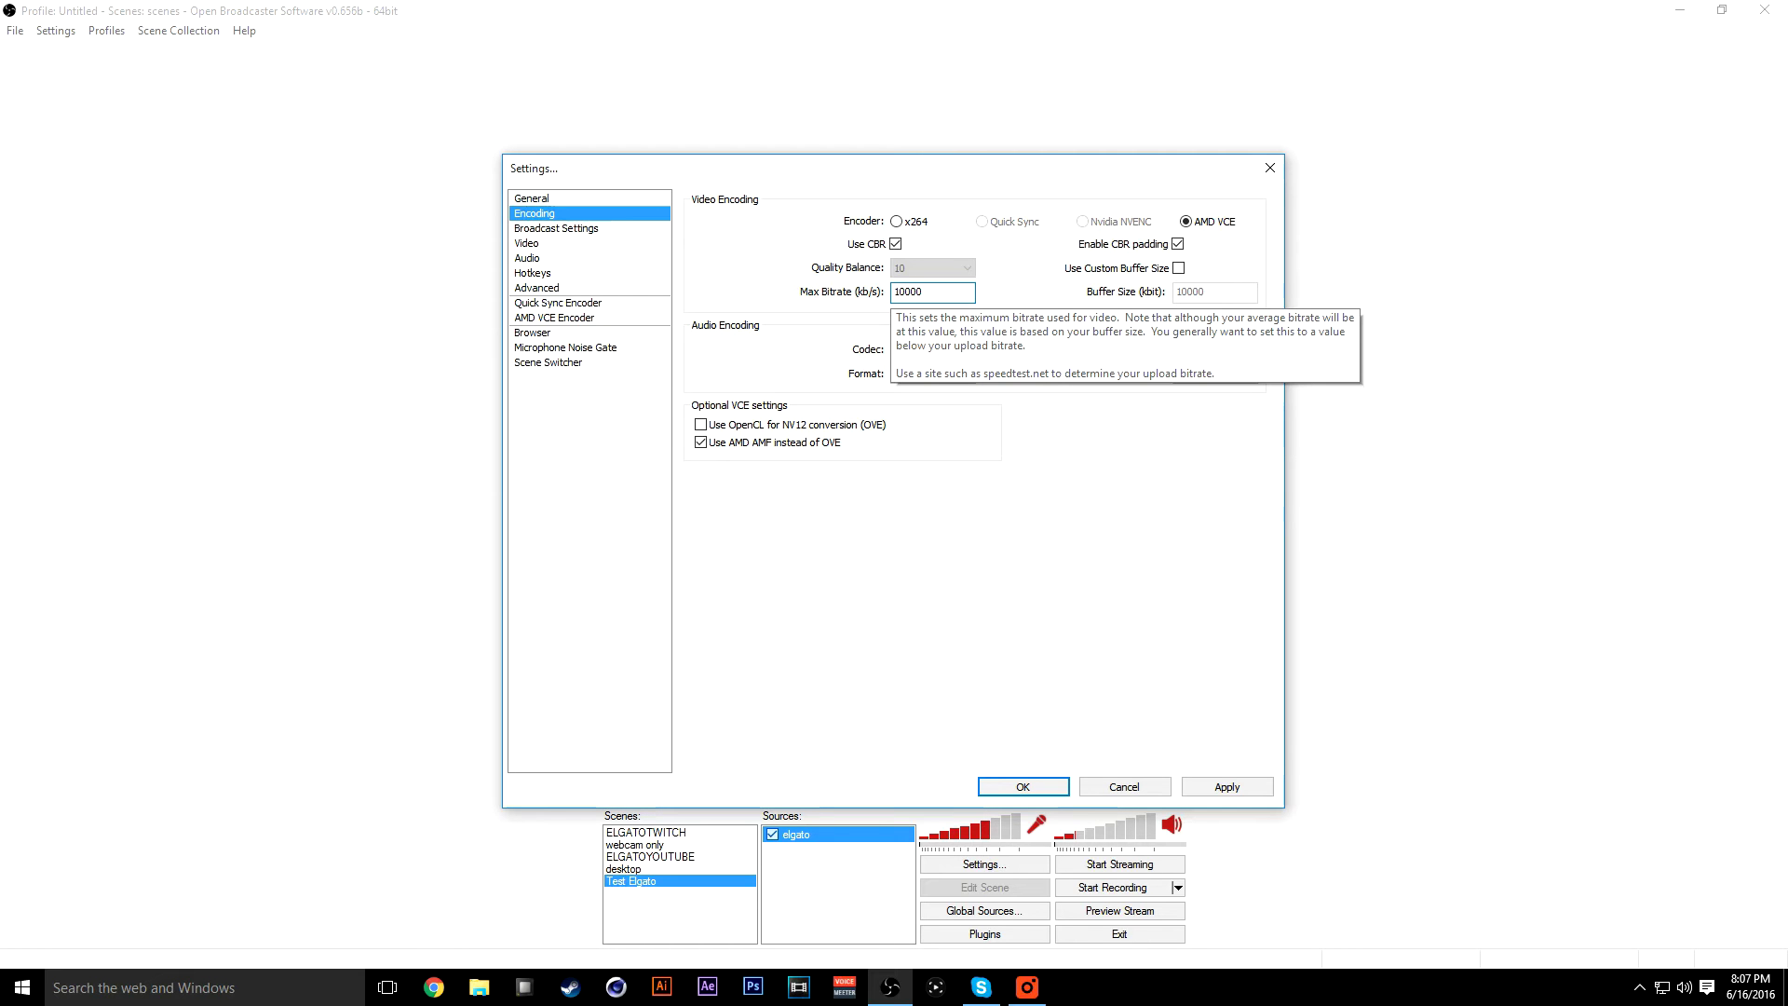
key(BackSpace)
key(BackSpace)
key(BackSpace)
key(BackSpace)
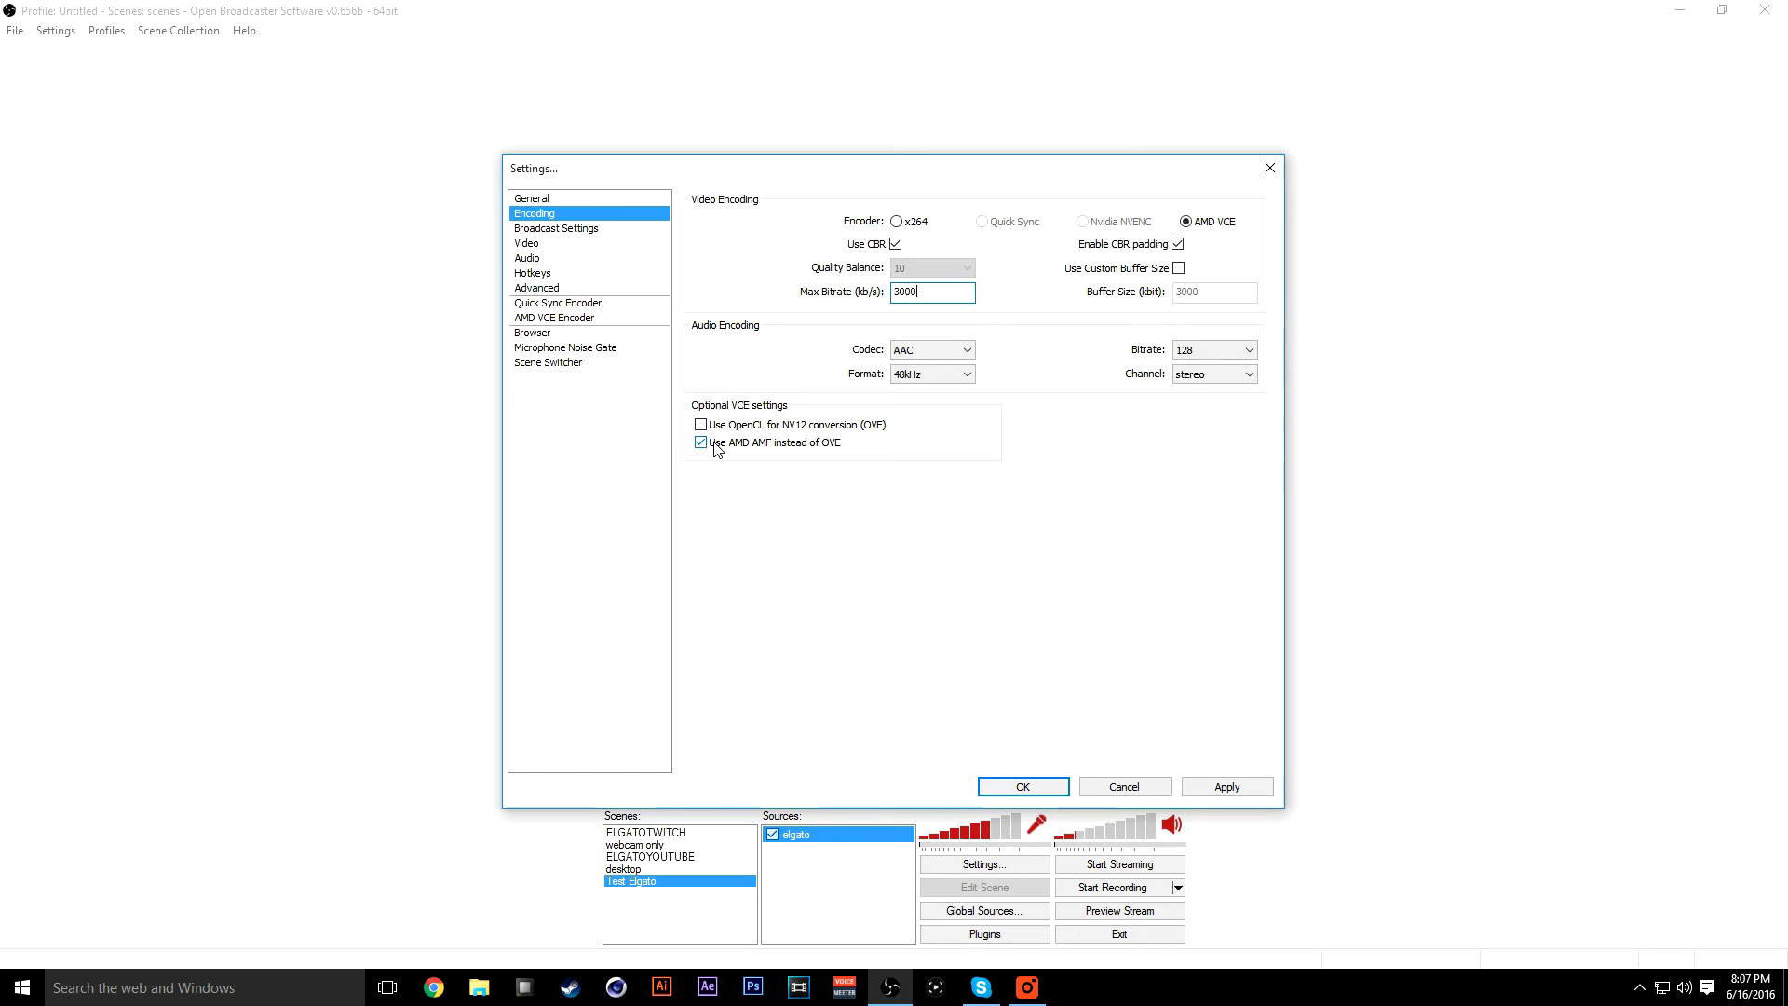
Step: Apply the encoding changes and keep the Broadcast Settings mode on Live Stream
click(550, 229)
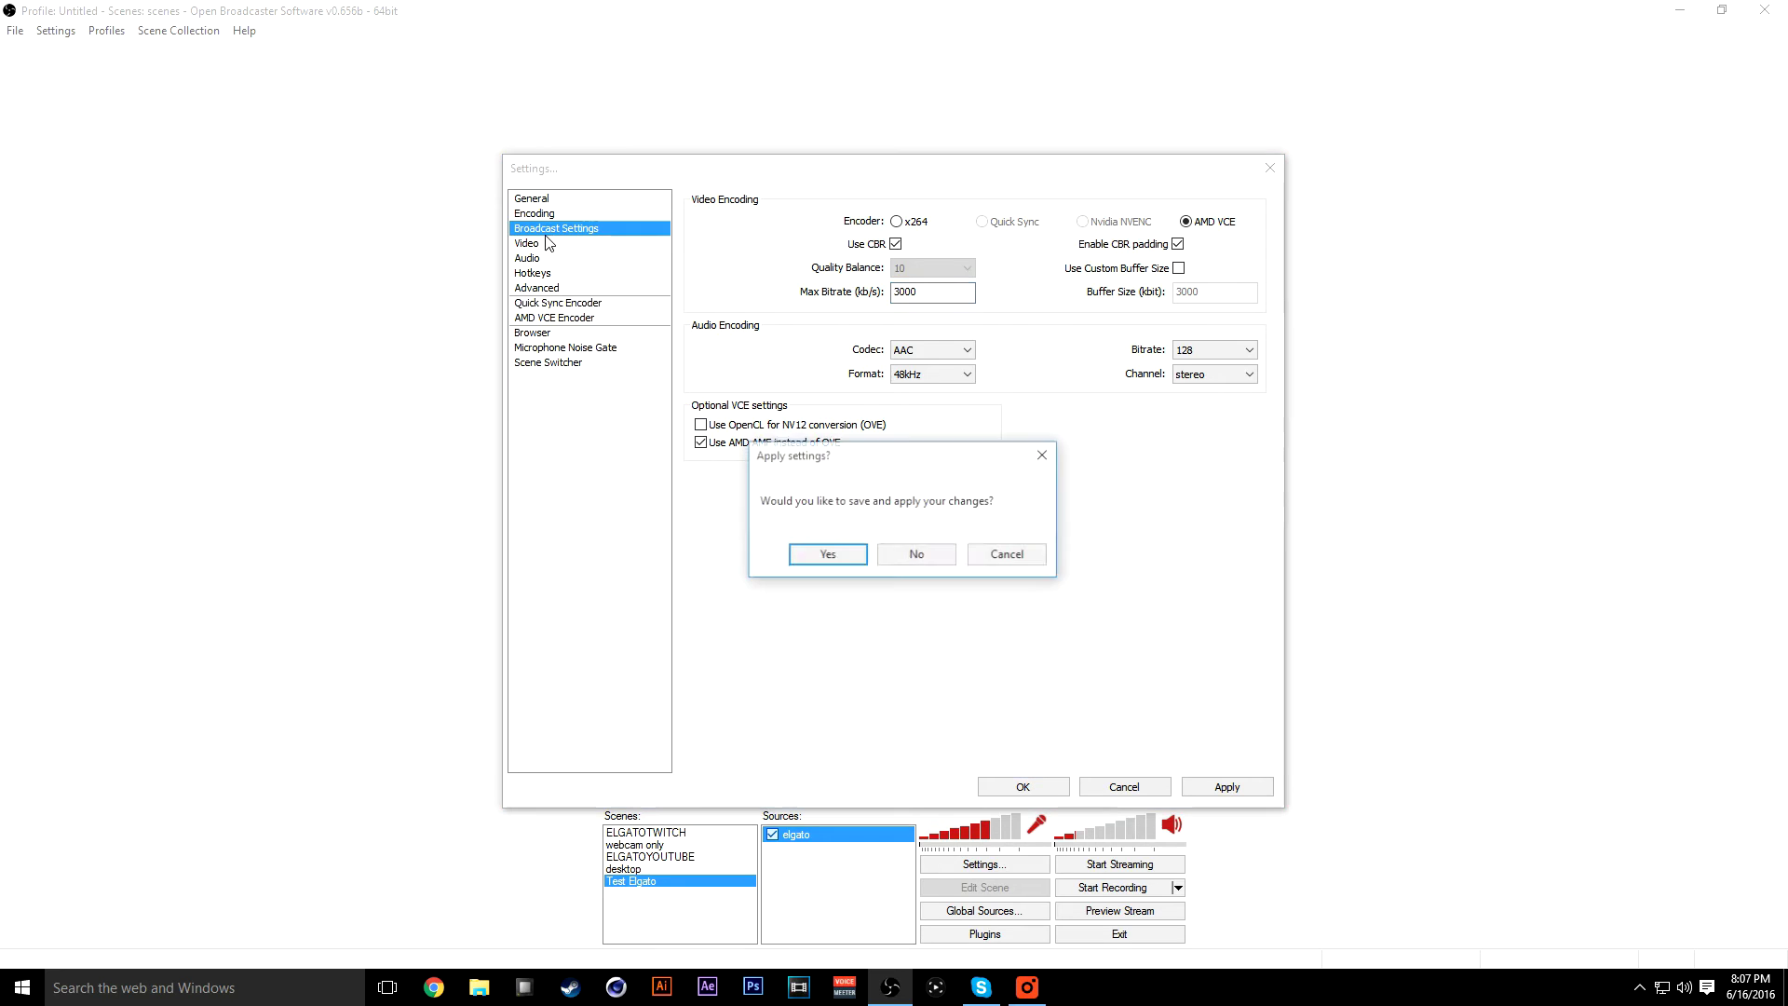
click(826, 555)
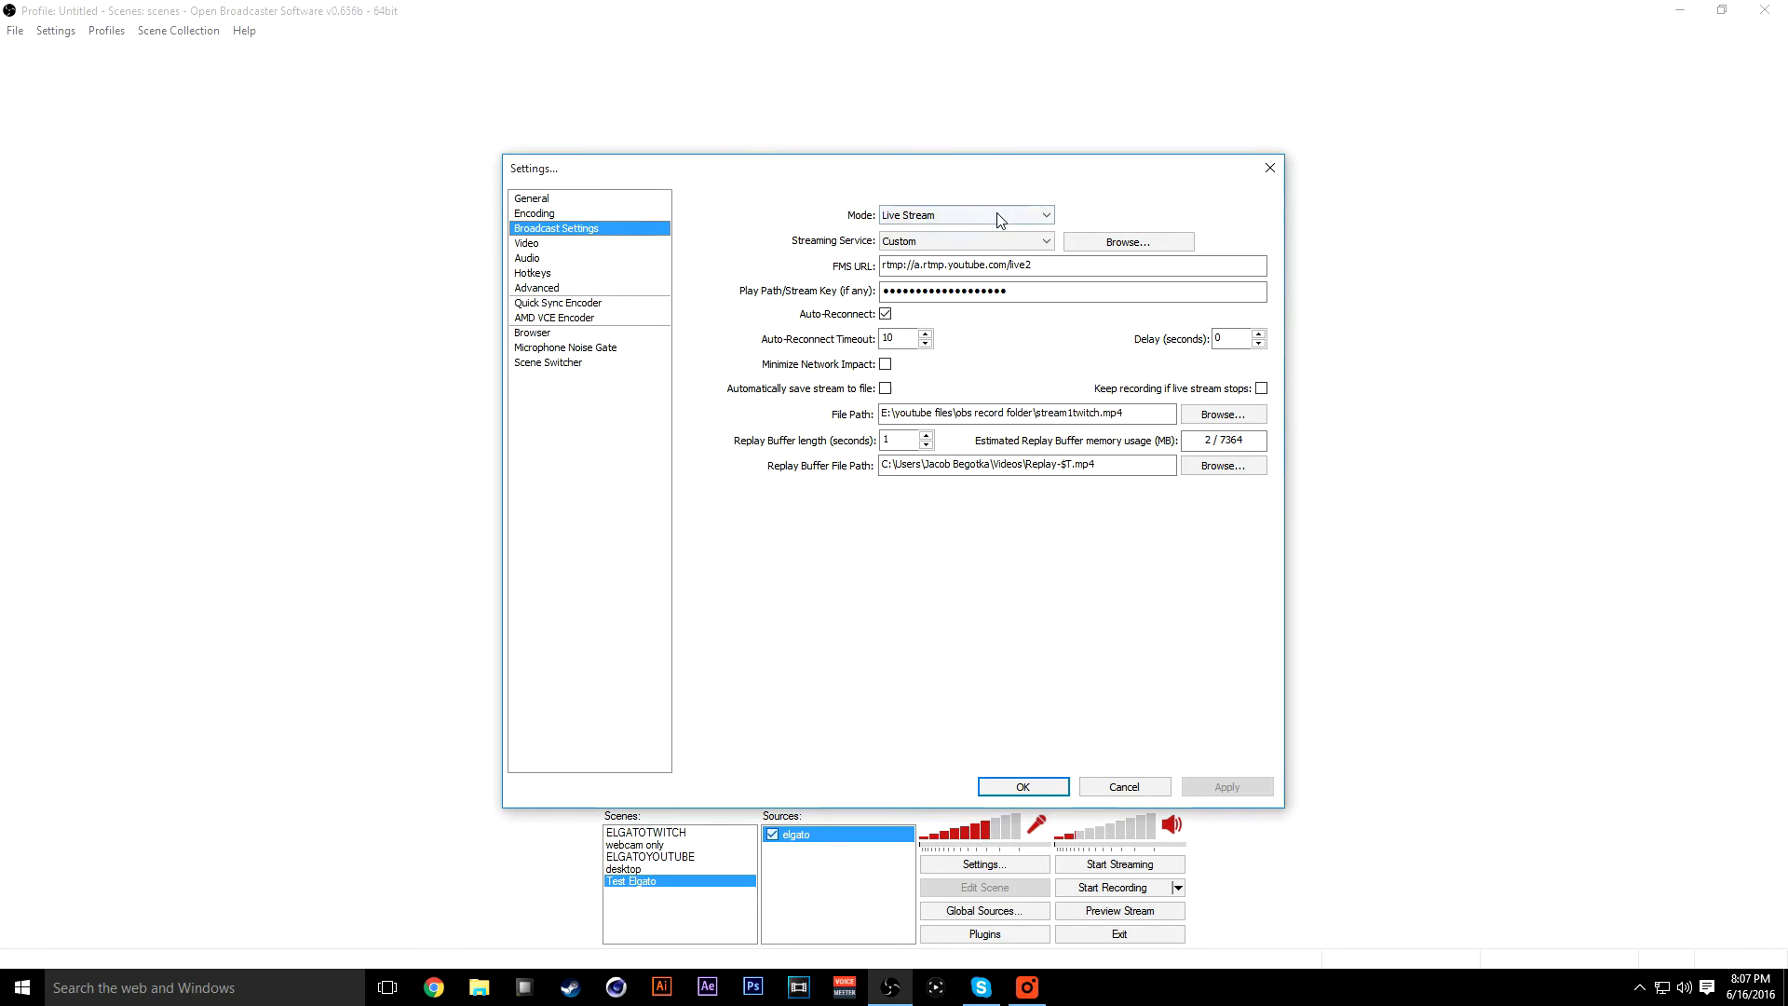
click(956, 218)
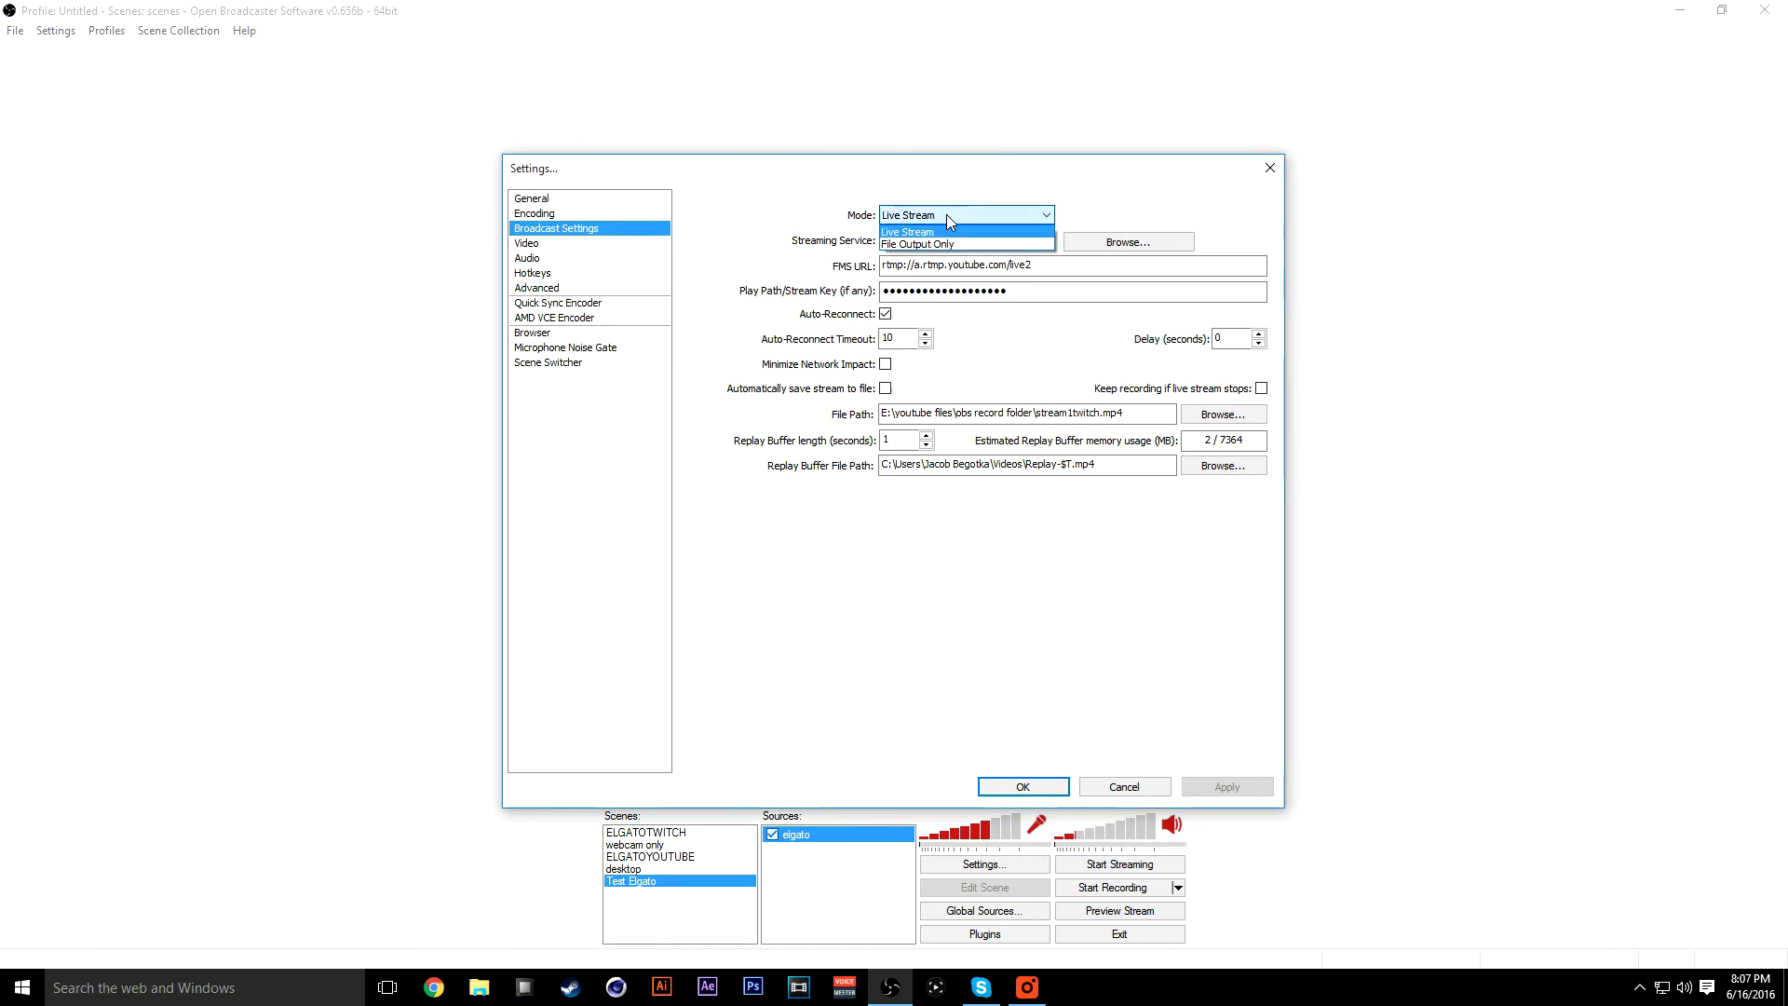
click(953, 216)
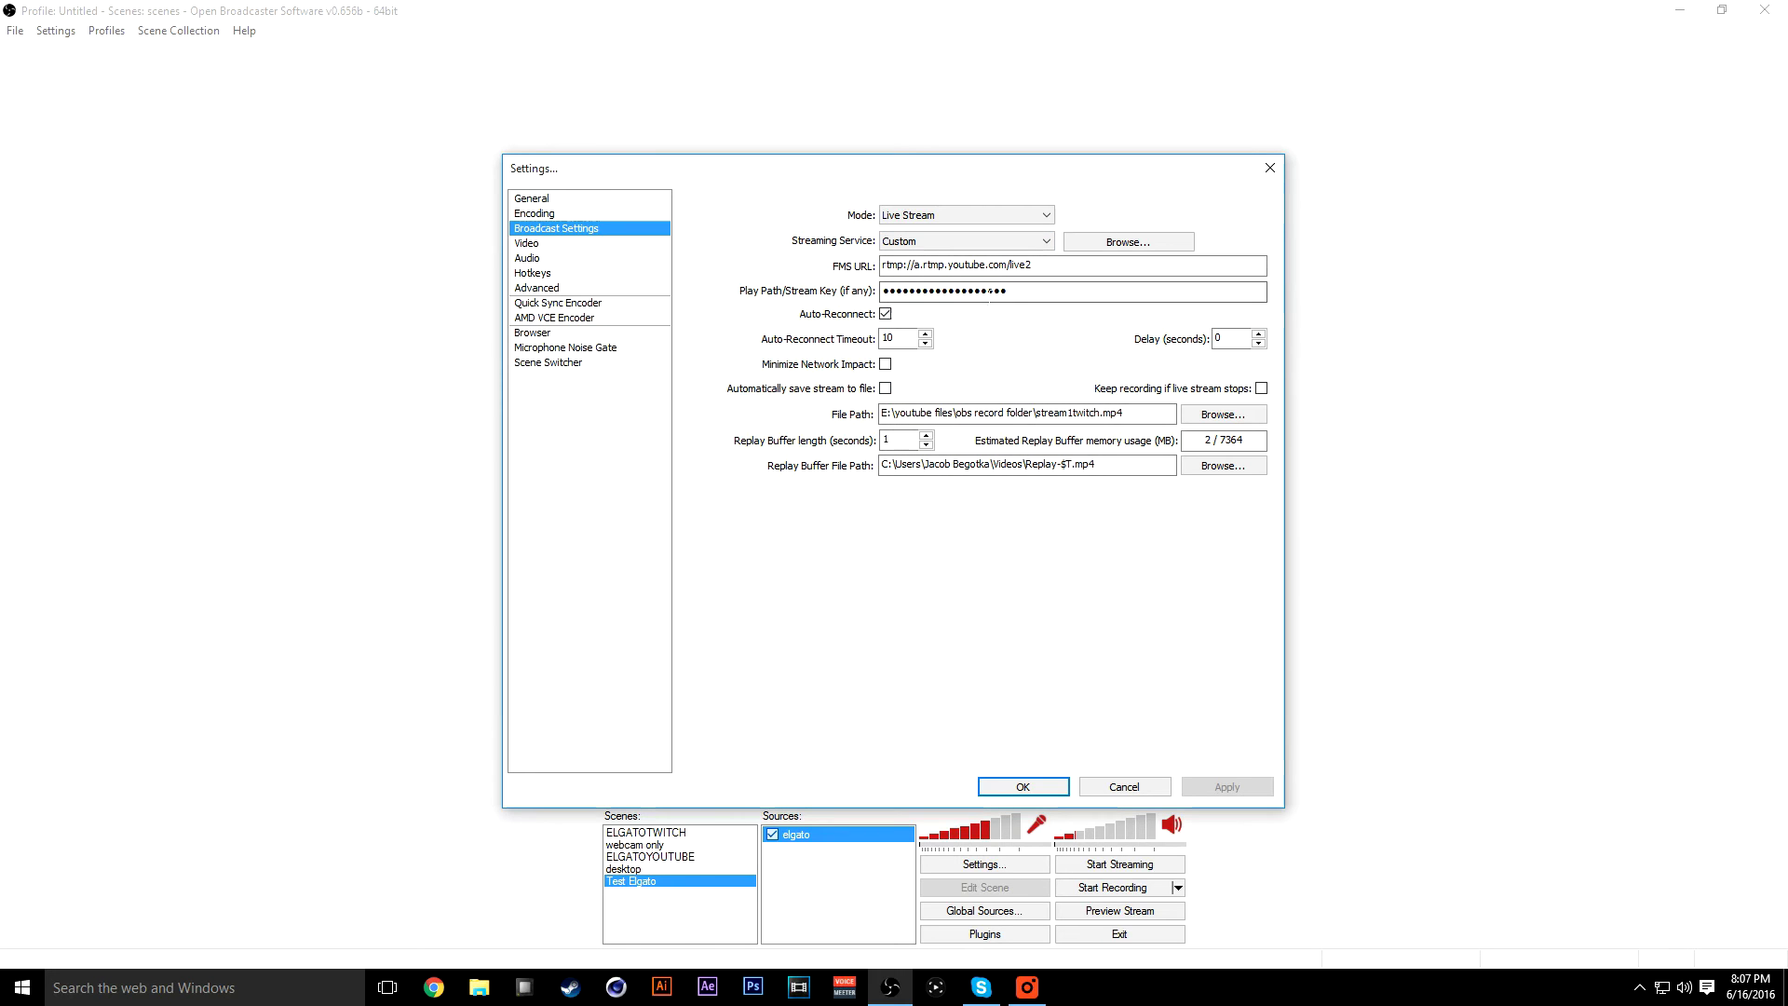
click(563, 248)
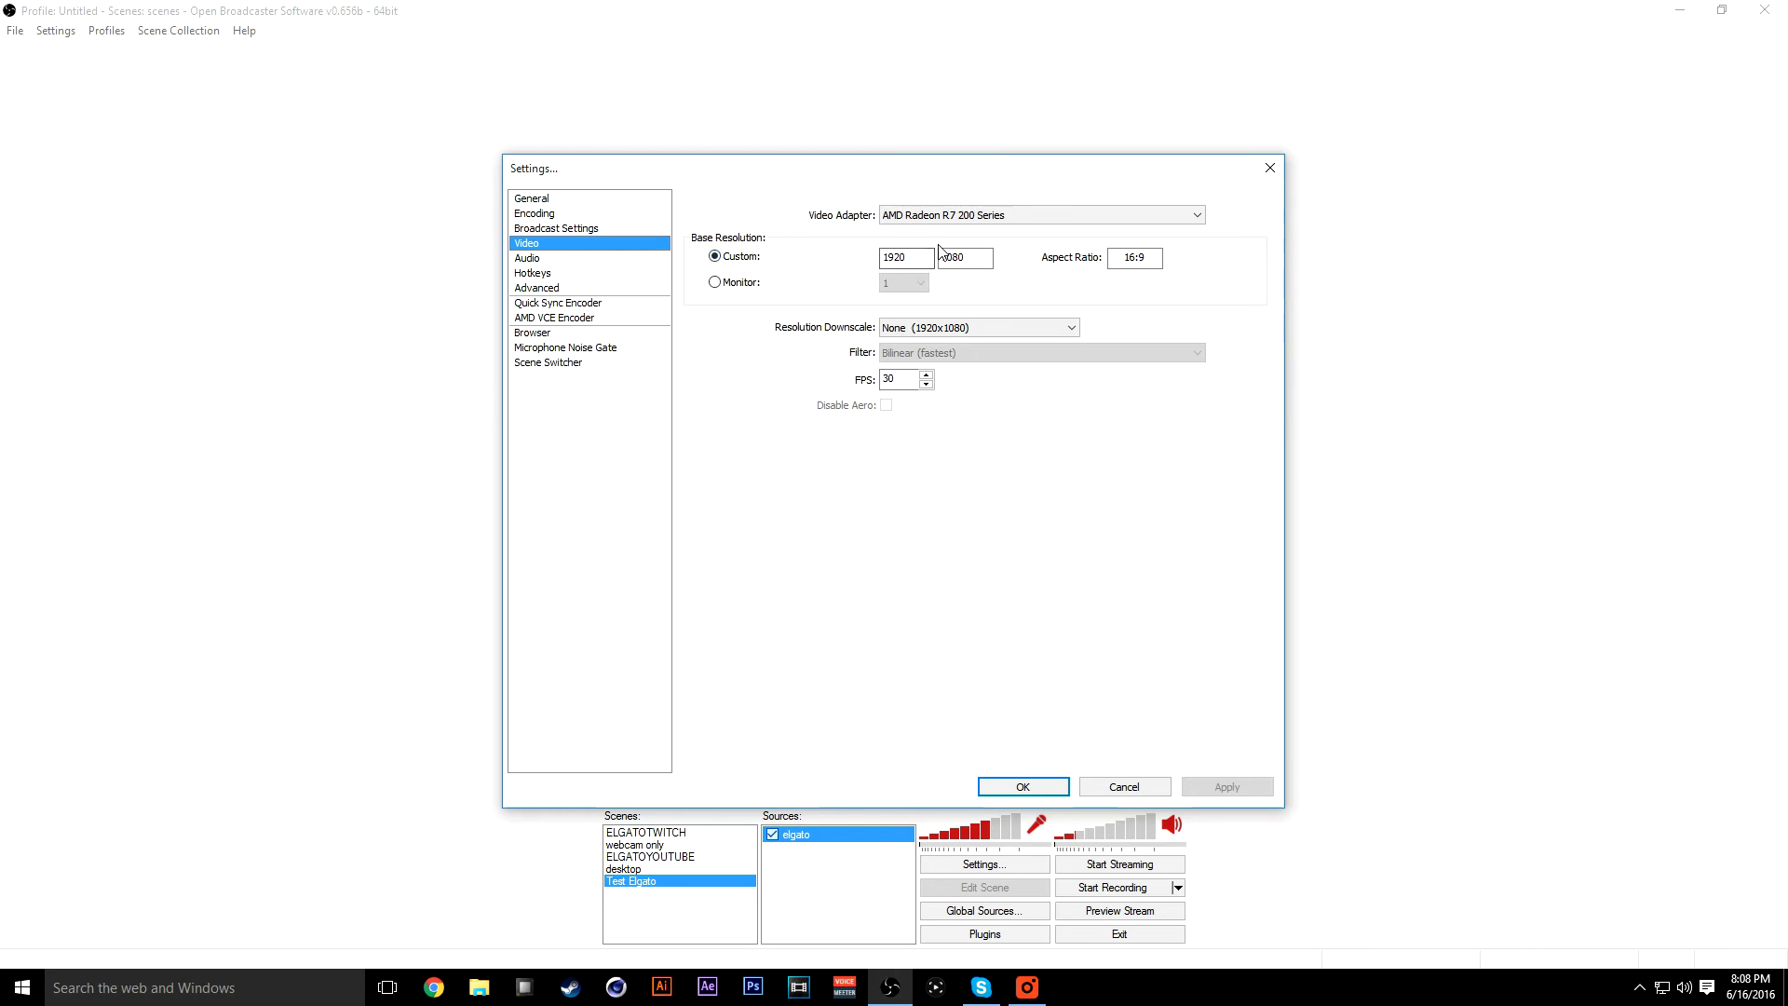
Step: Keep video at 1920x1080 with no downscaling and 30 FPS
click(918, 328)
click(920, 332)
click(908, 382)
Step: On the Audio page, keep Blue Snowball as the microphone device
click(606, 260)
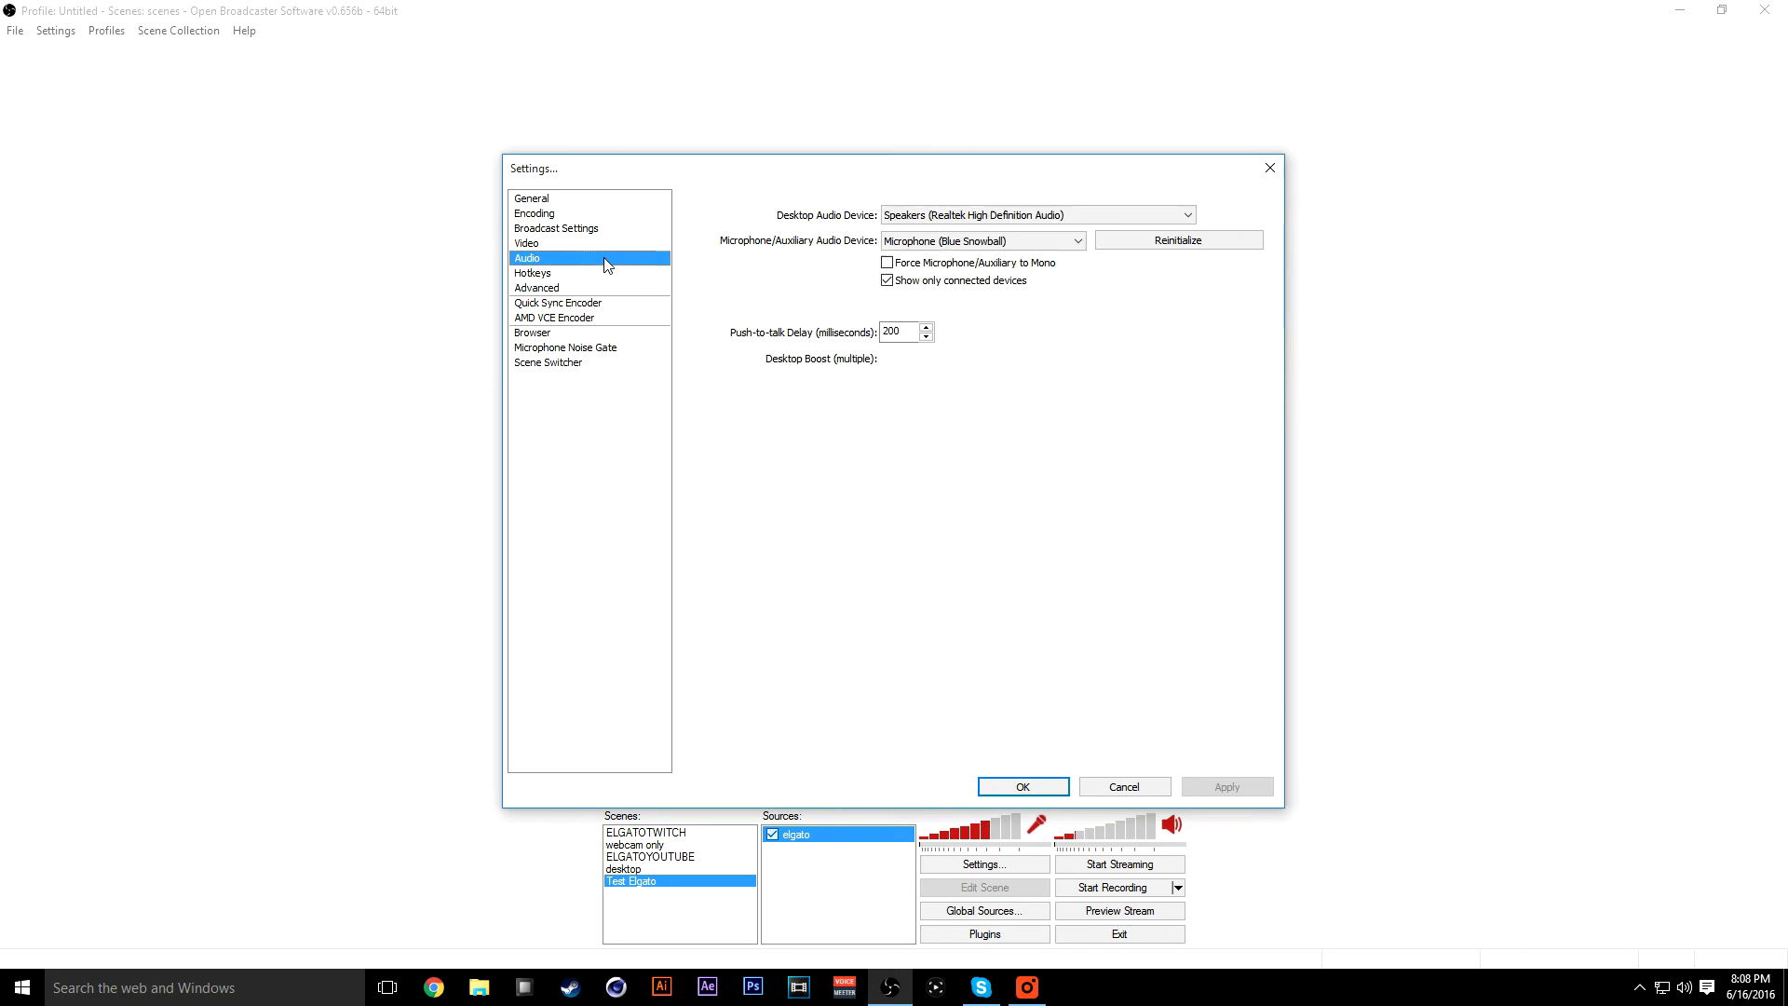
click(603, 246)
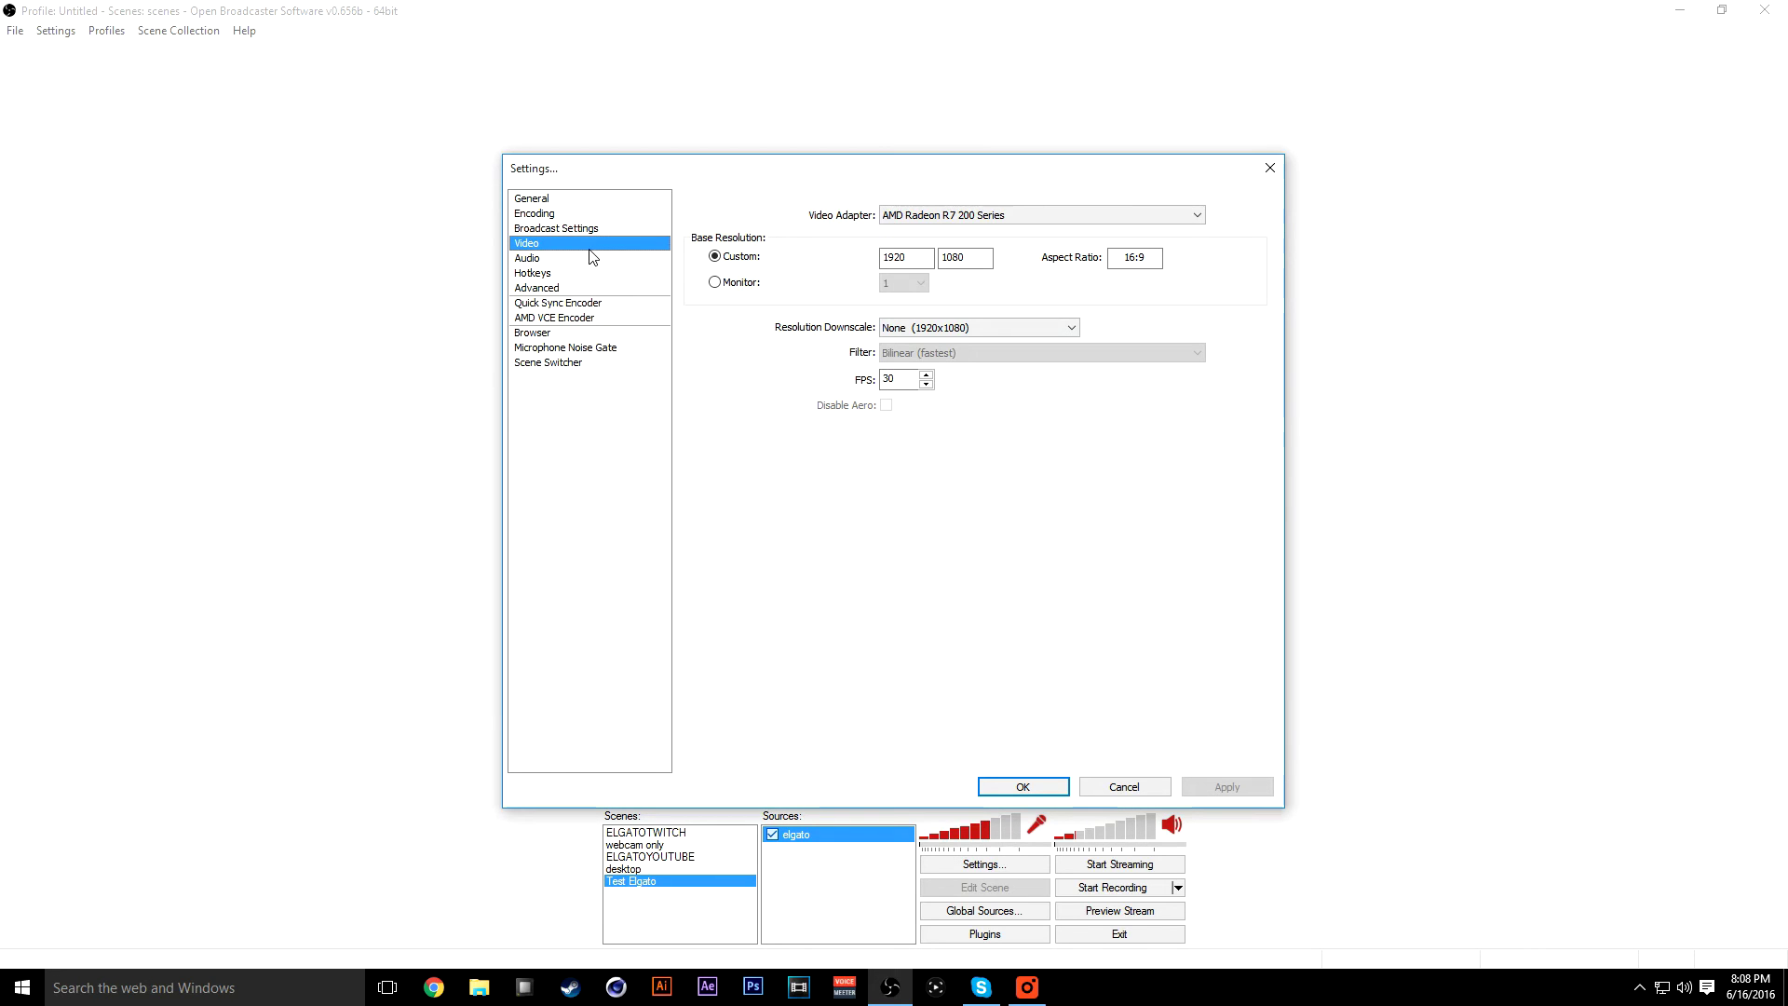
click(589, 258)
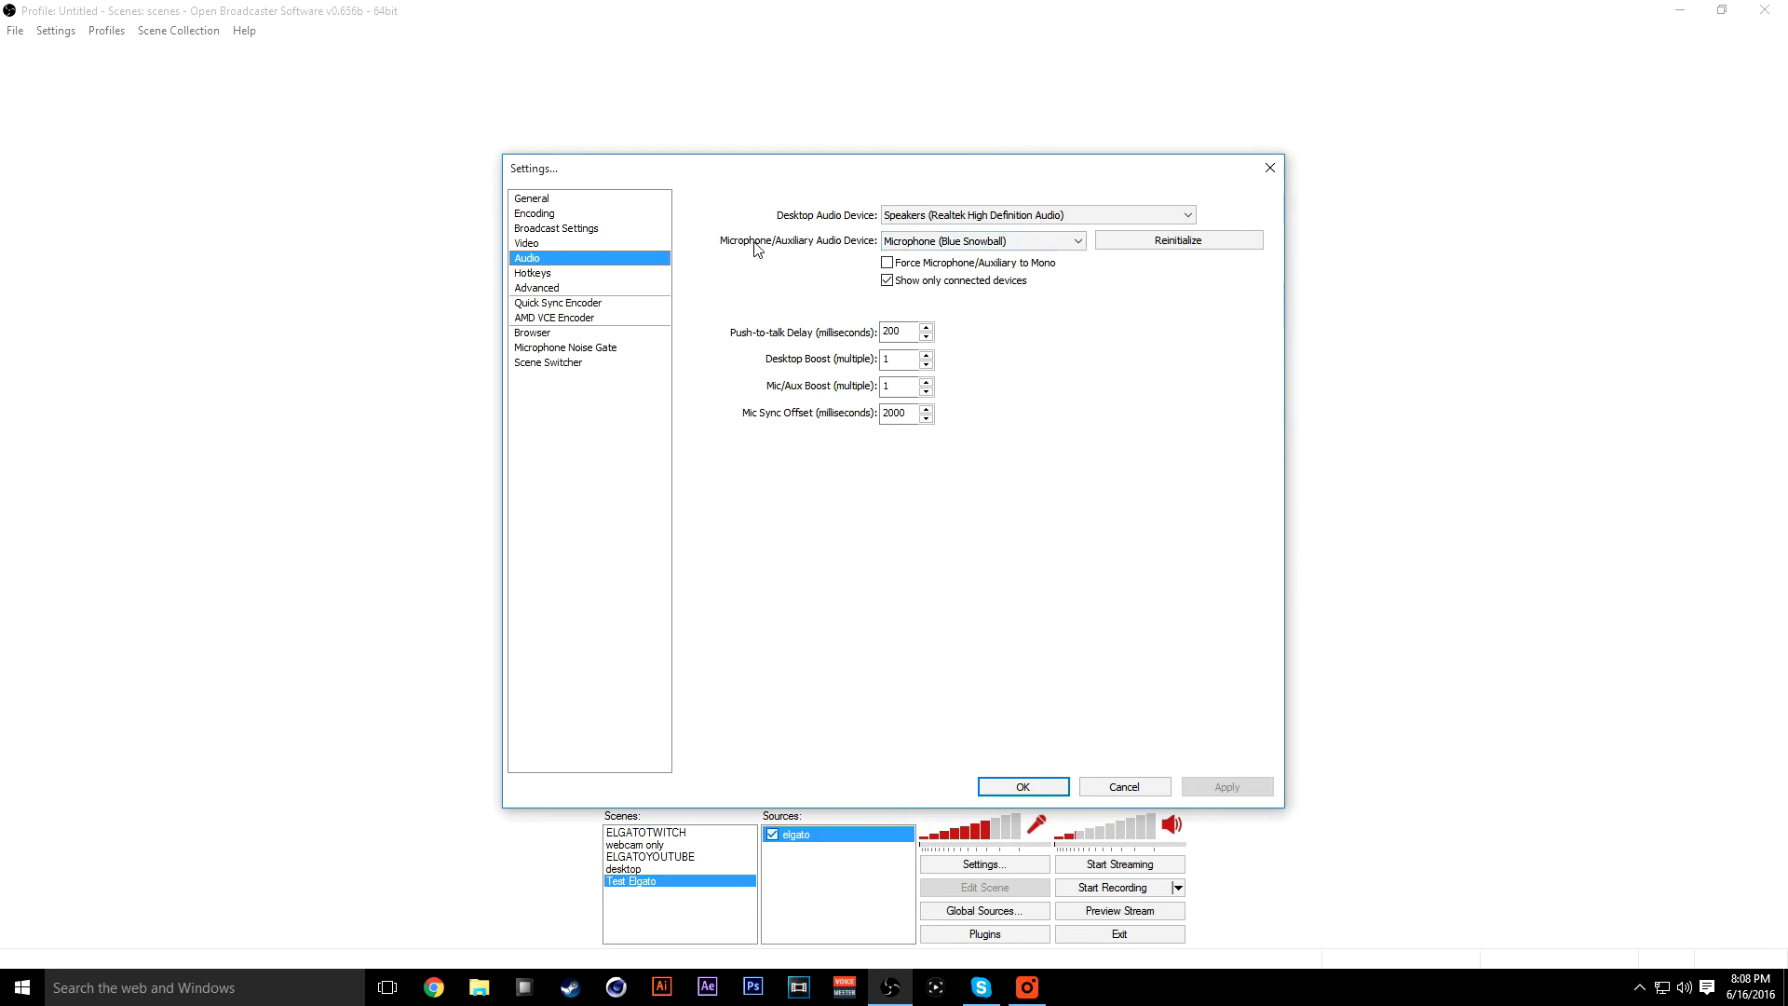
click(912, 242)
click(920, 240)
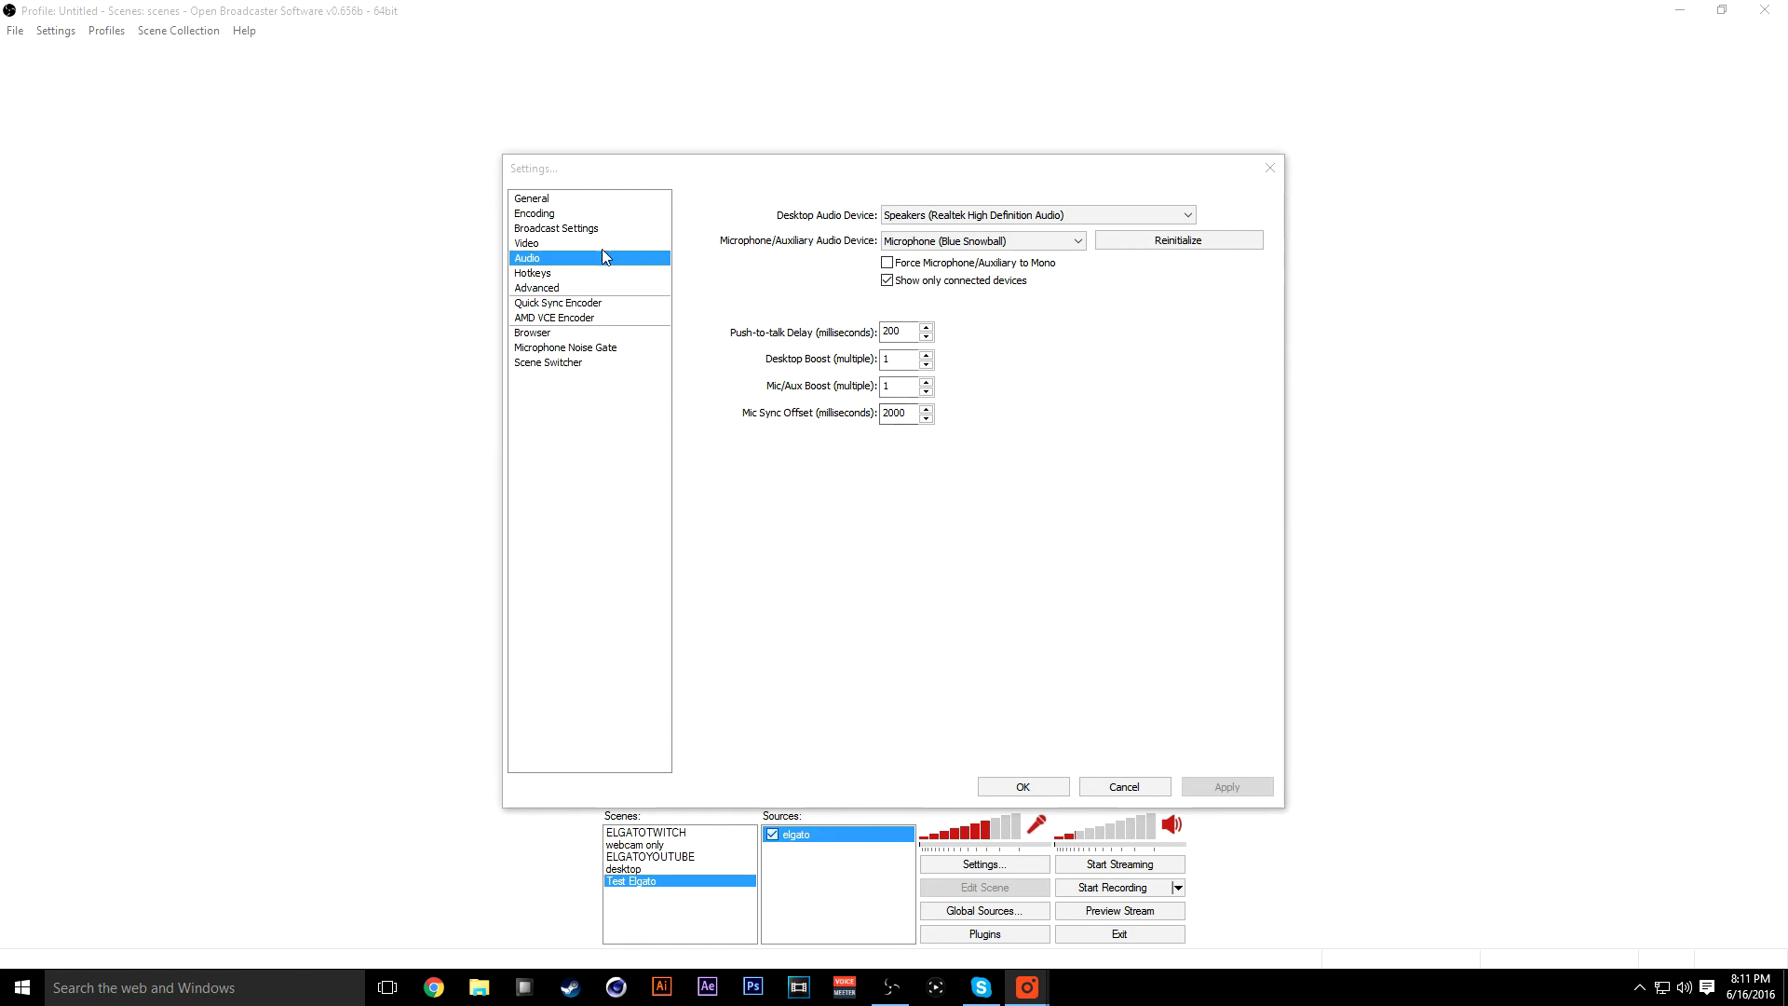
Step: In Advanced settings, keep the x264 CPU preset at faster and profile at high
click(552, 289)
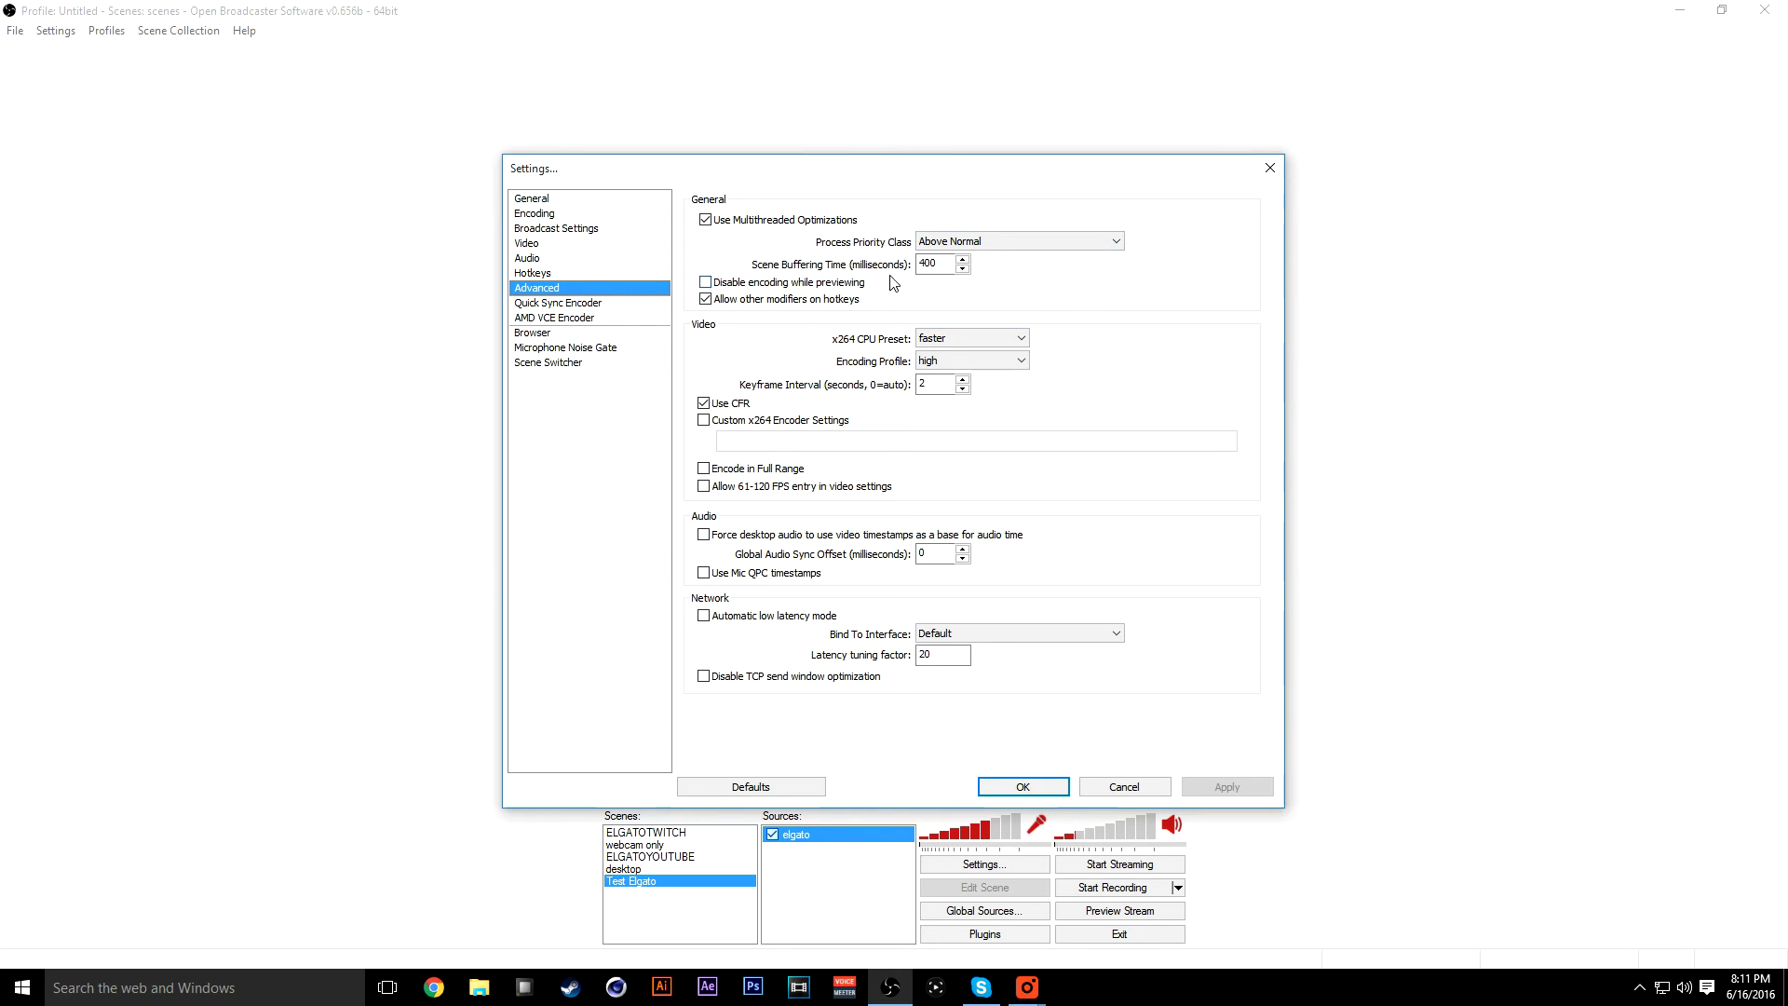
click(983, 341)
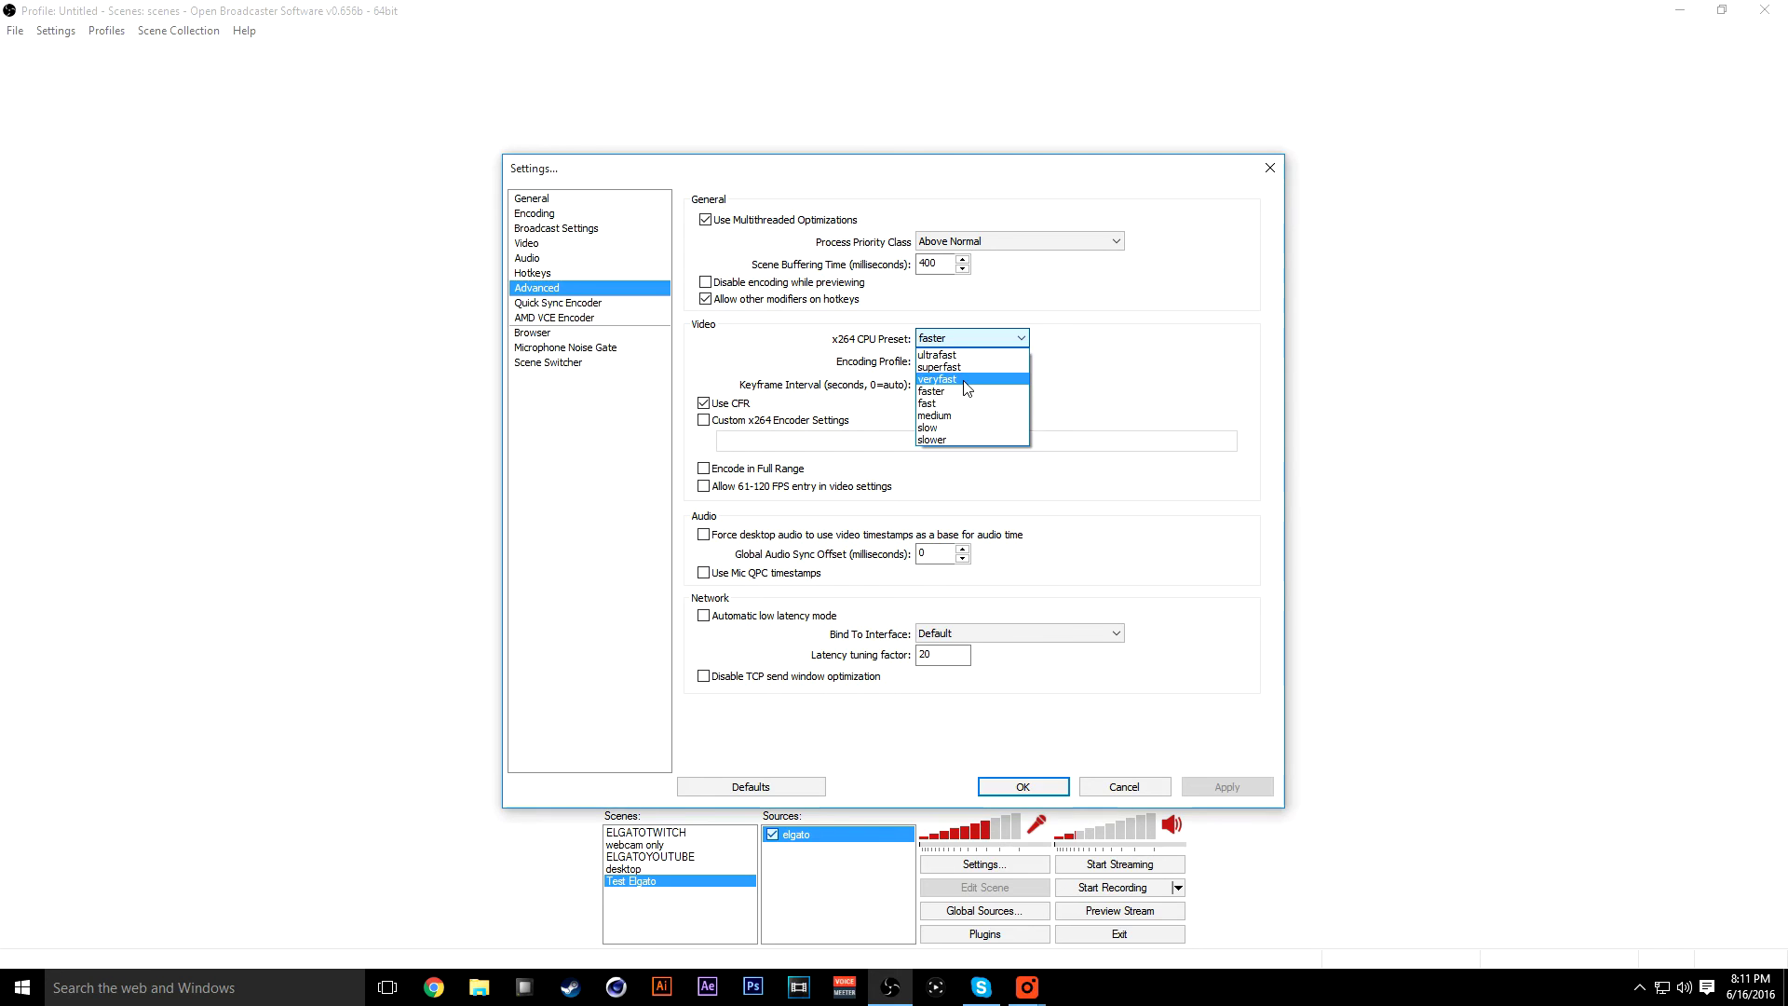
click(946, 405)
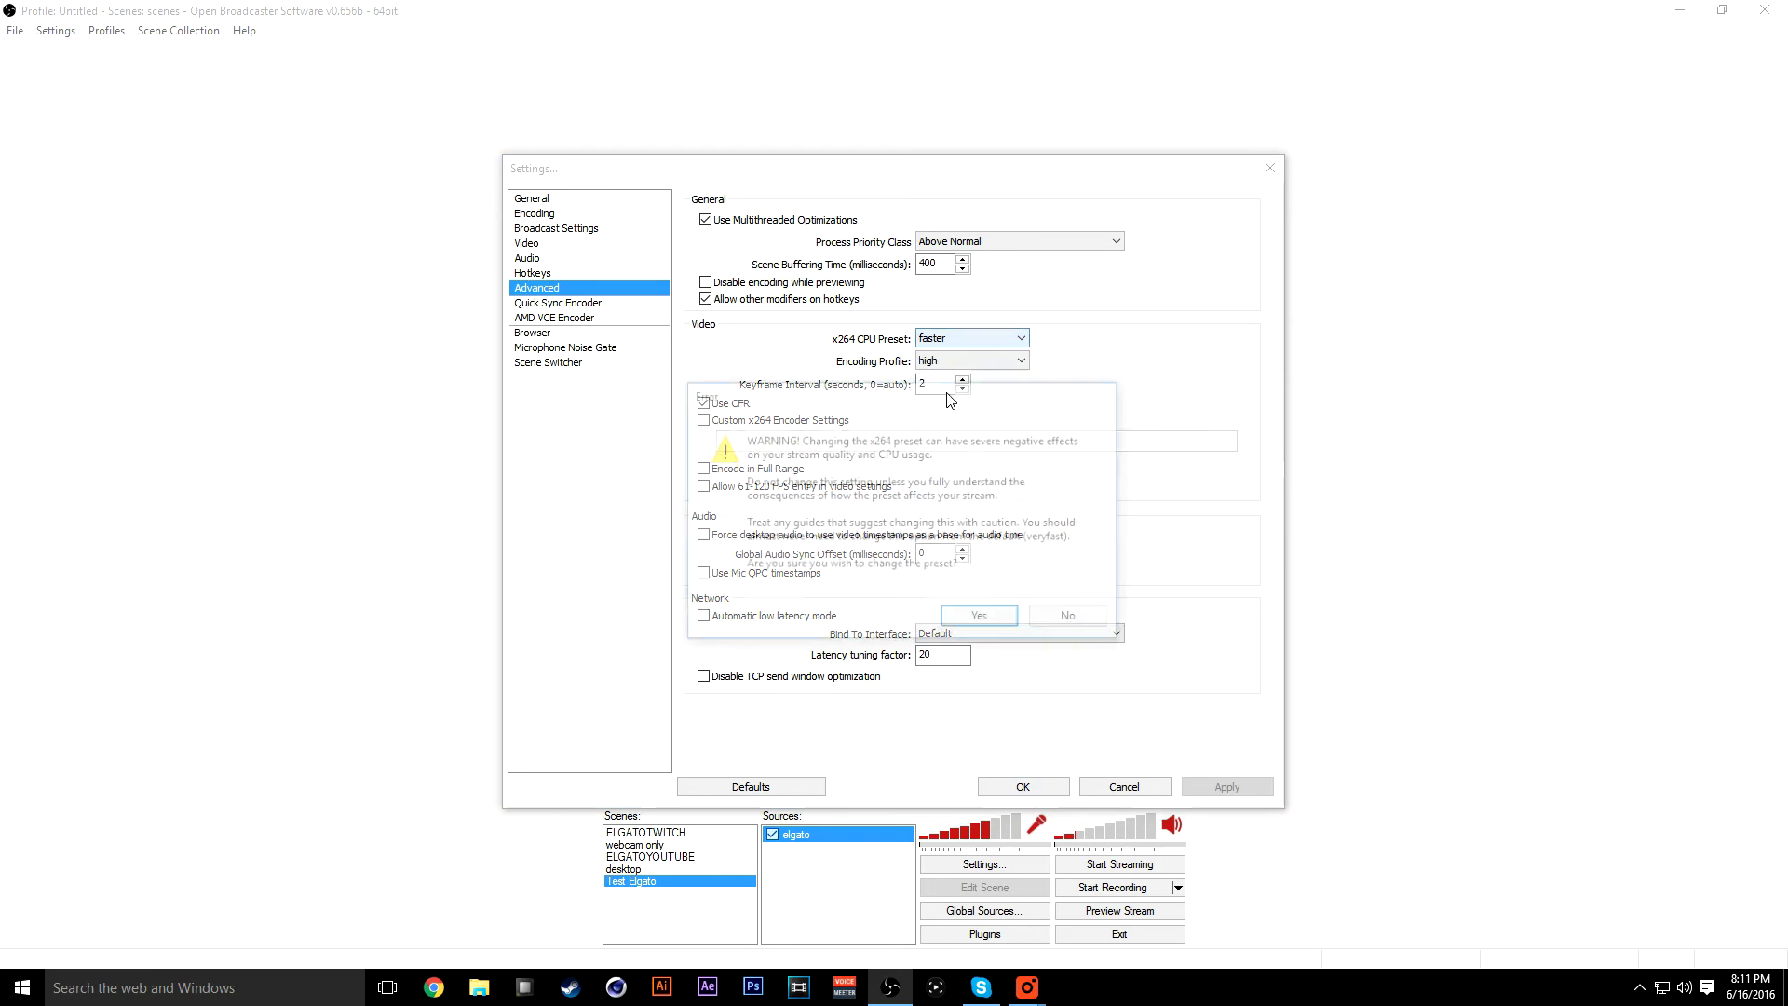
click(1074, 622)
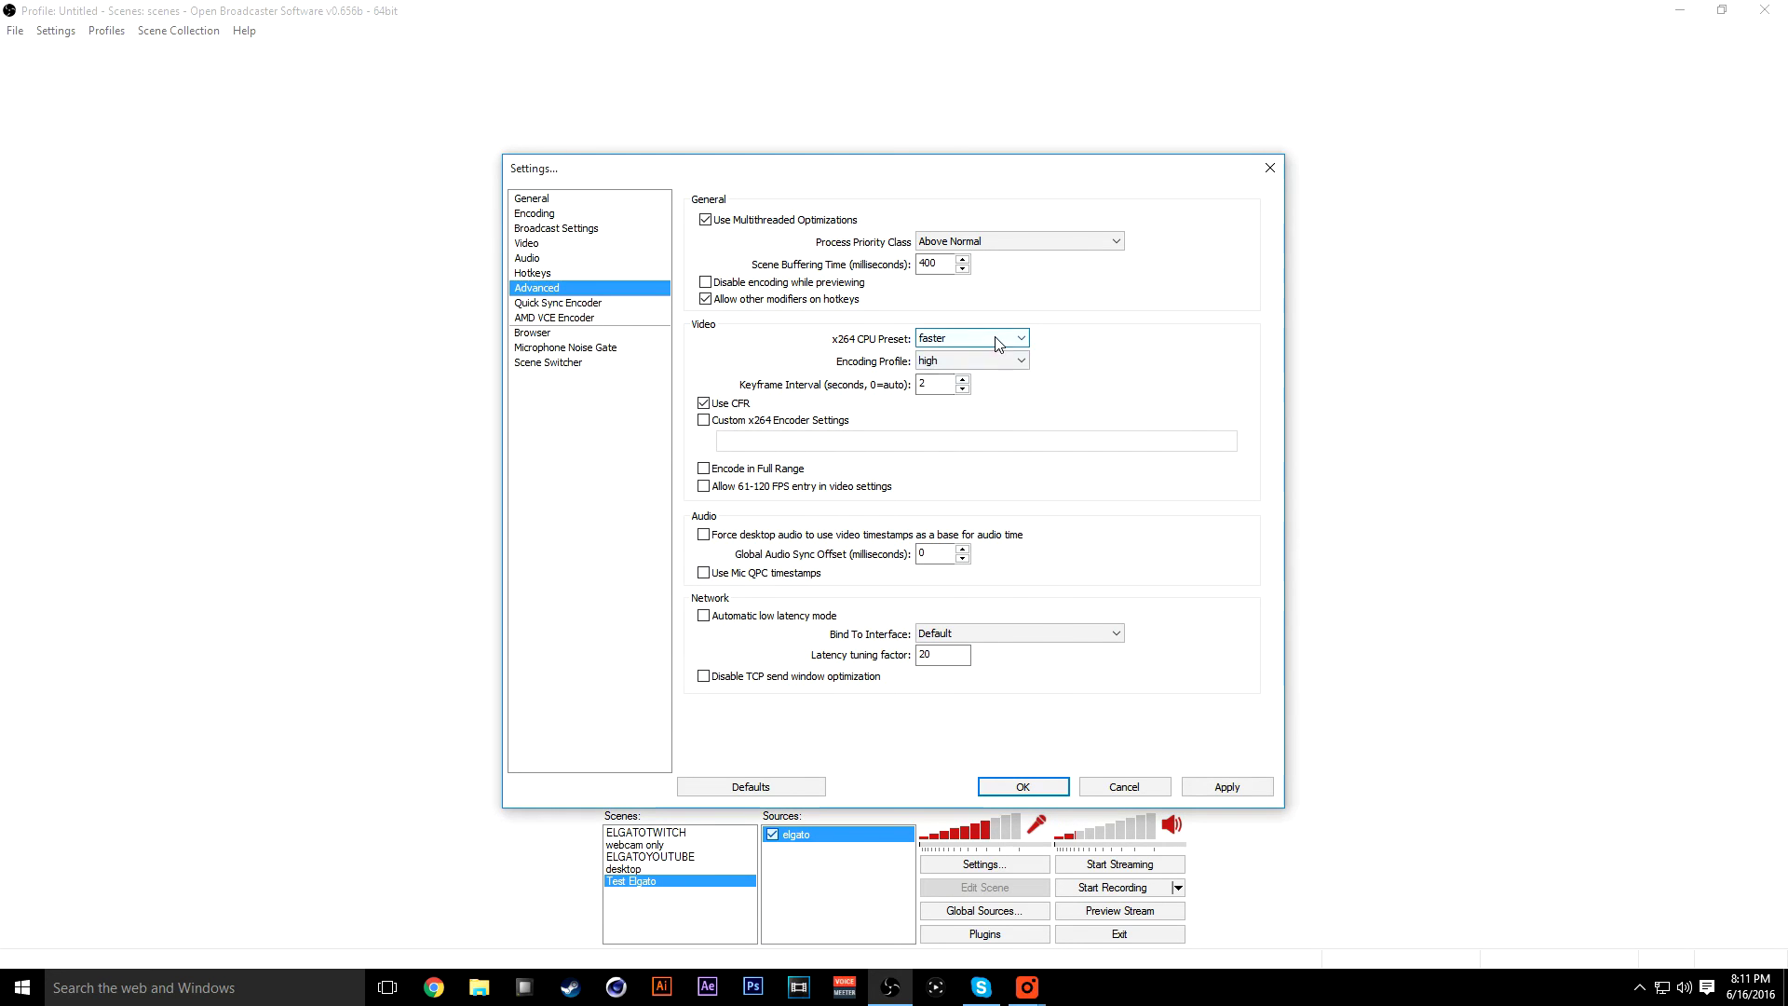
click(1001, 338)
click(1006, 339)
click(978, 366)
Step: Decline saving pending changes, close Settings, and restart the stream preview
click(570, 305)
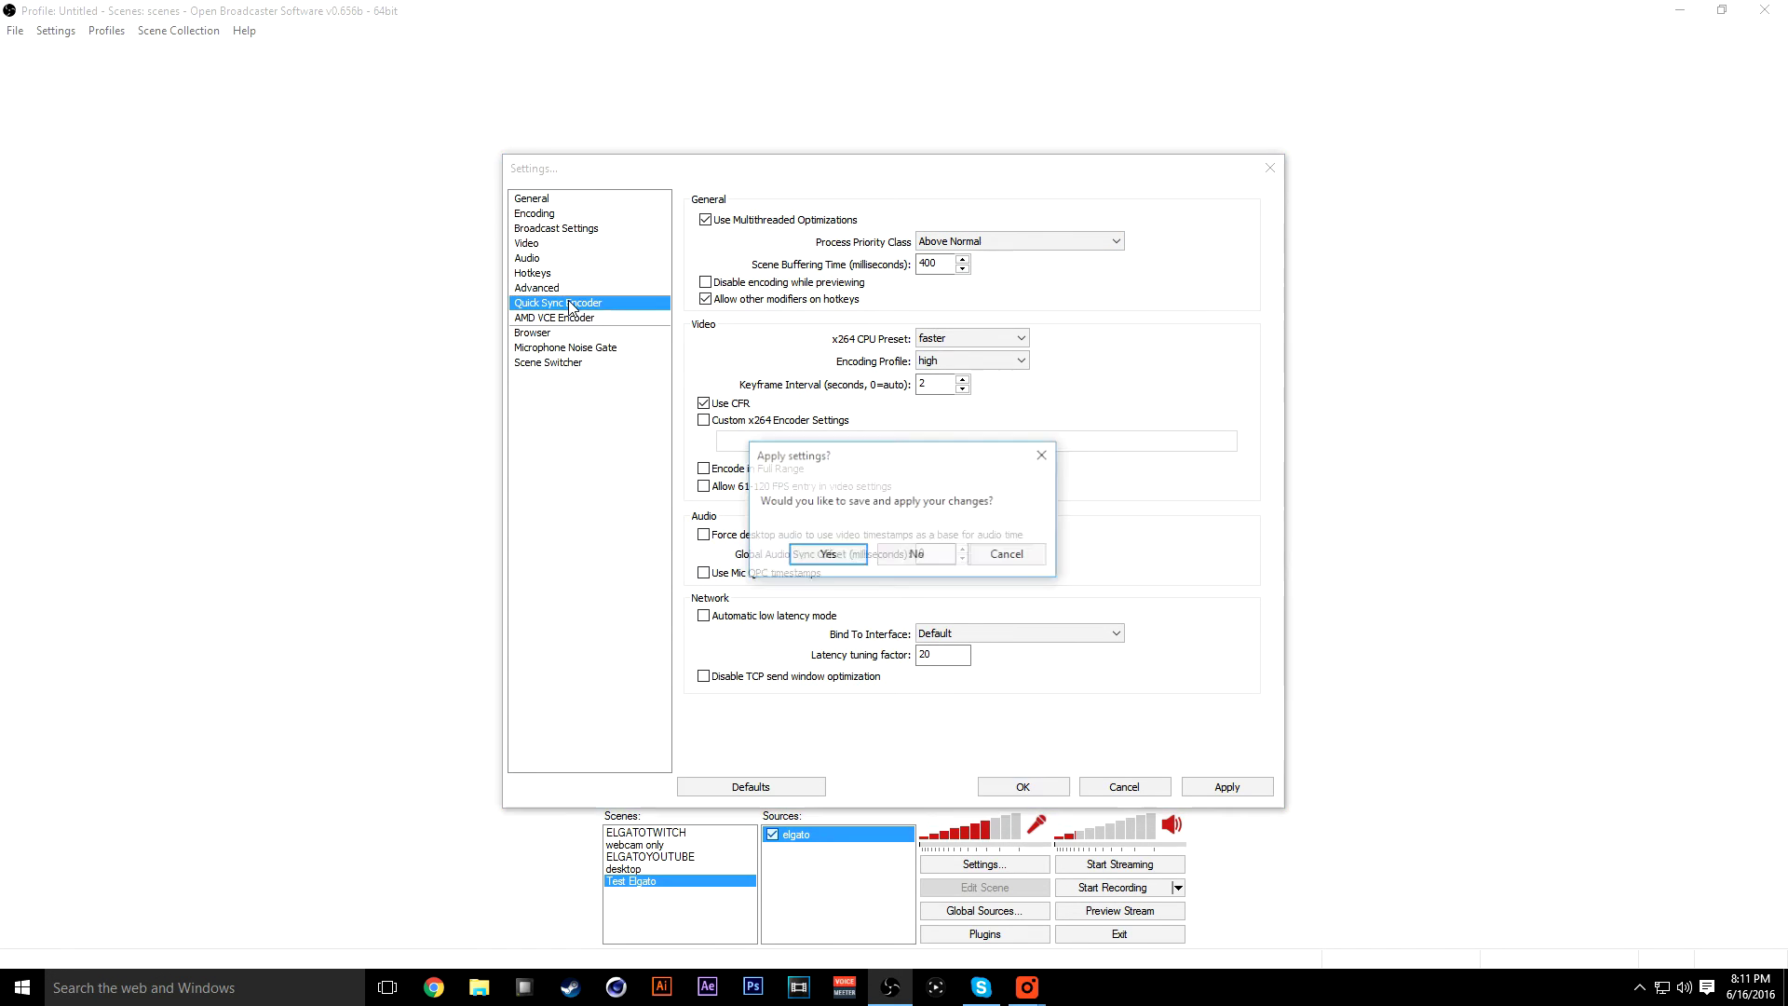
click(908, 555)
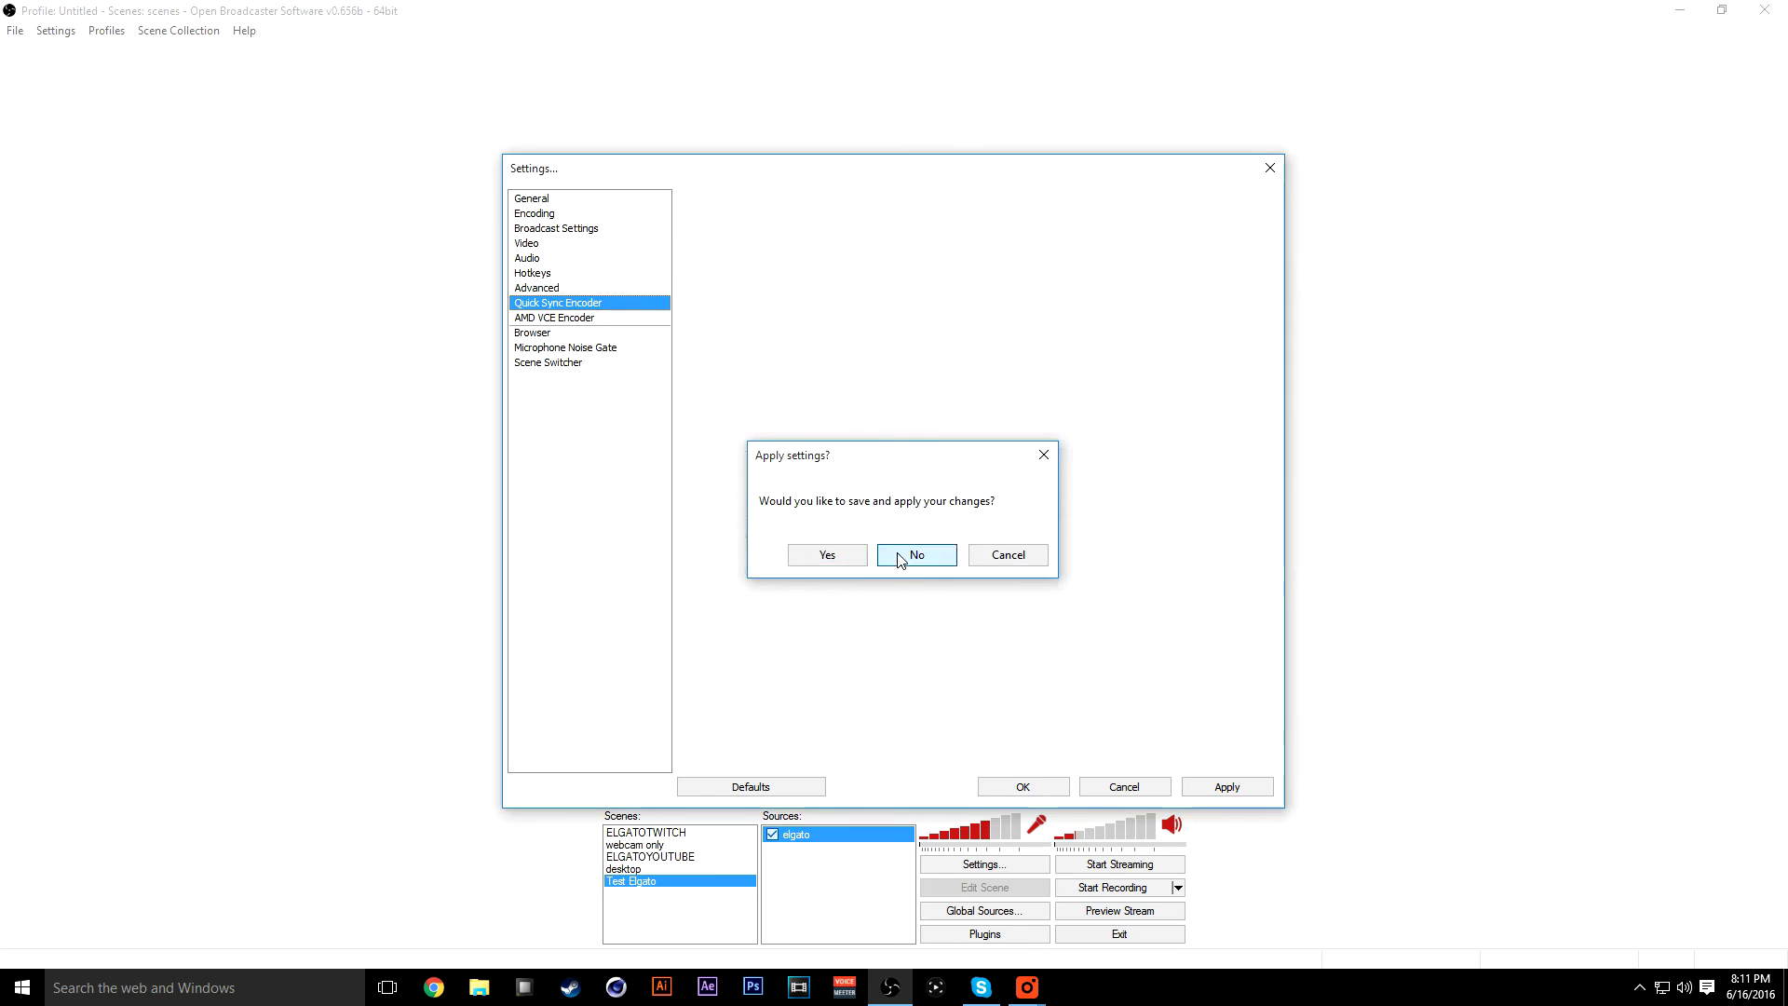
click(1264, 166)
click(1142, 912)
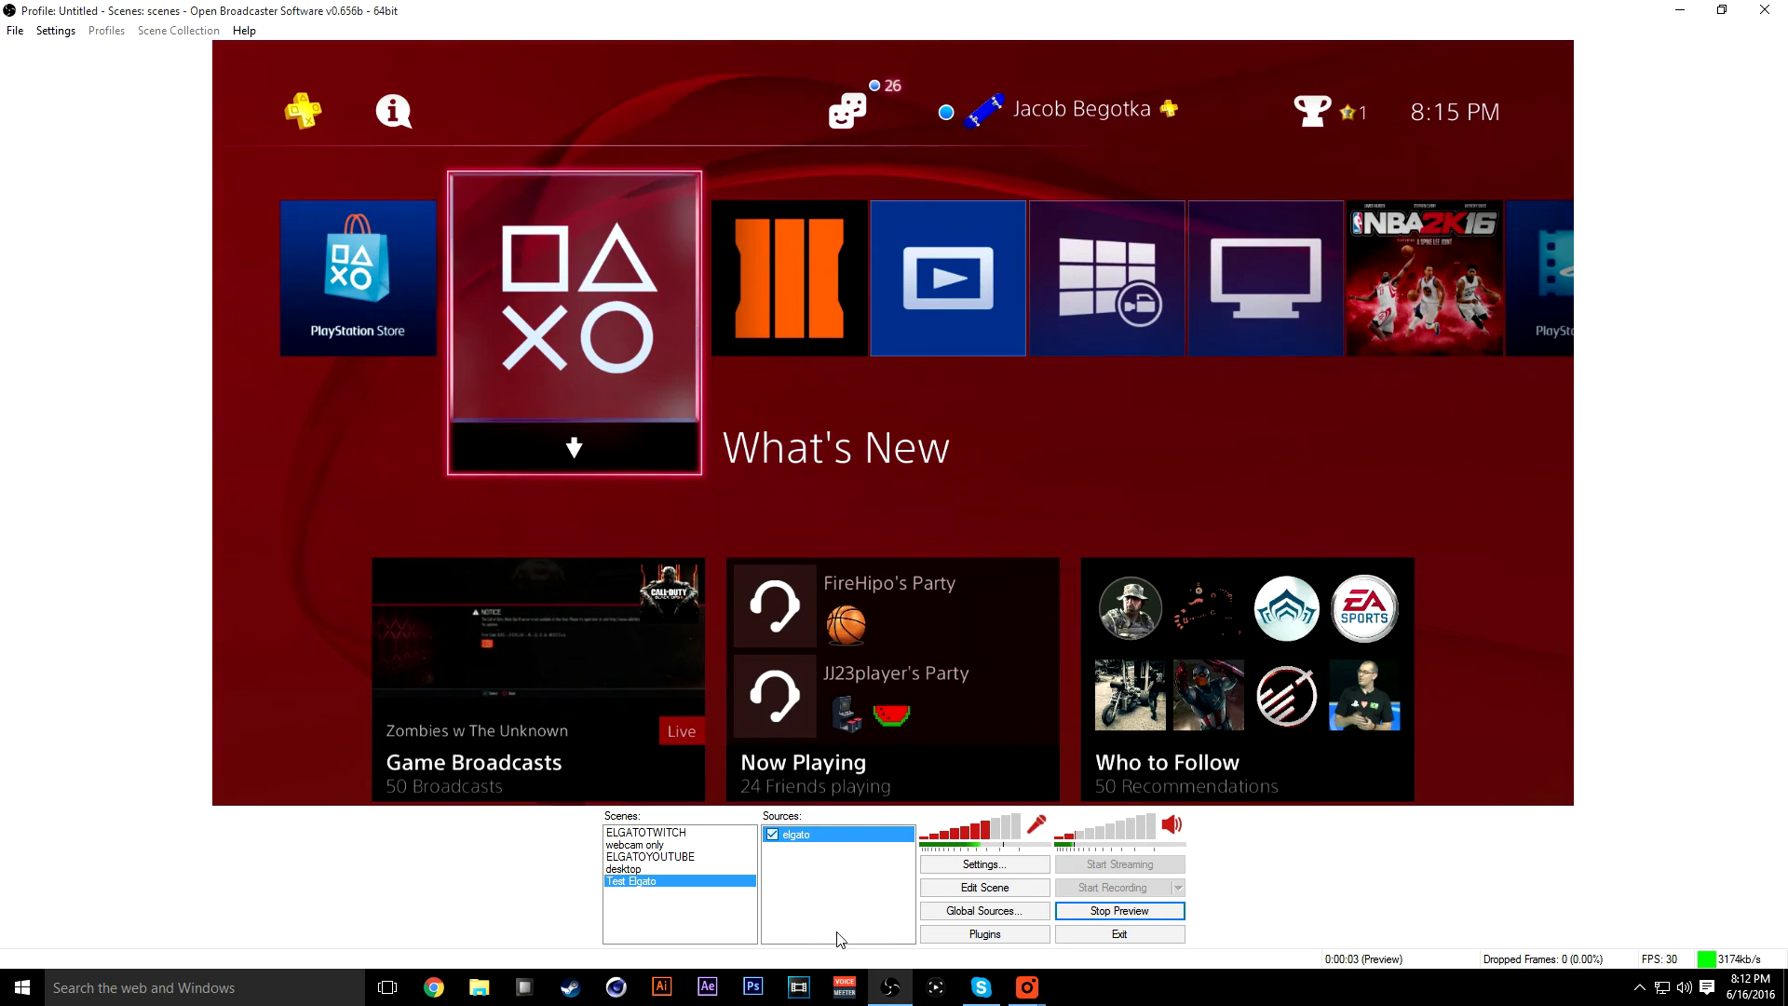
right_click(824, 941)
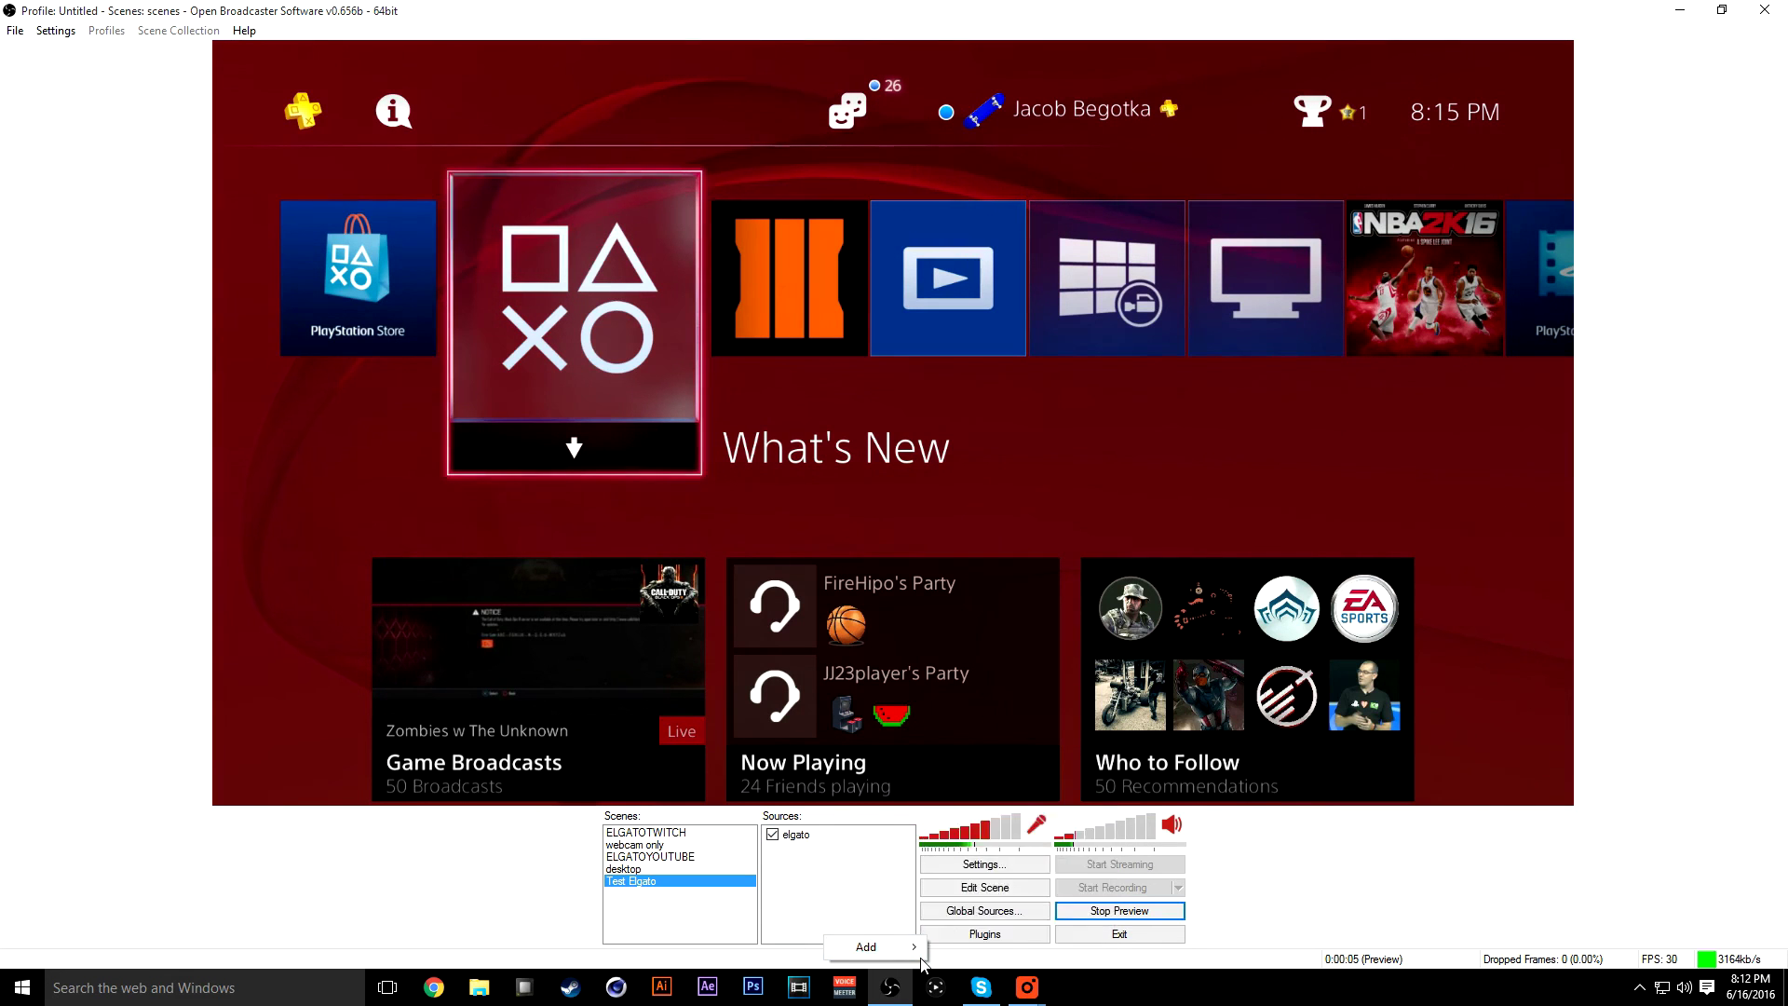
click(855, 901)
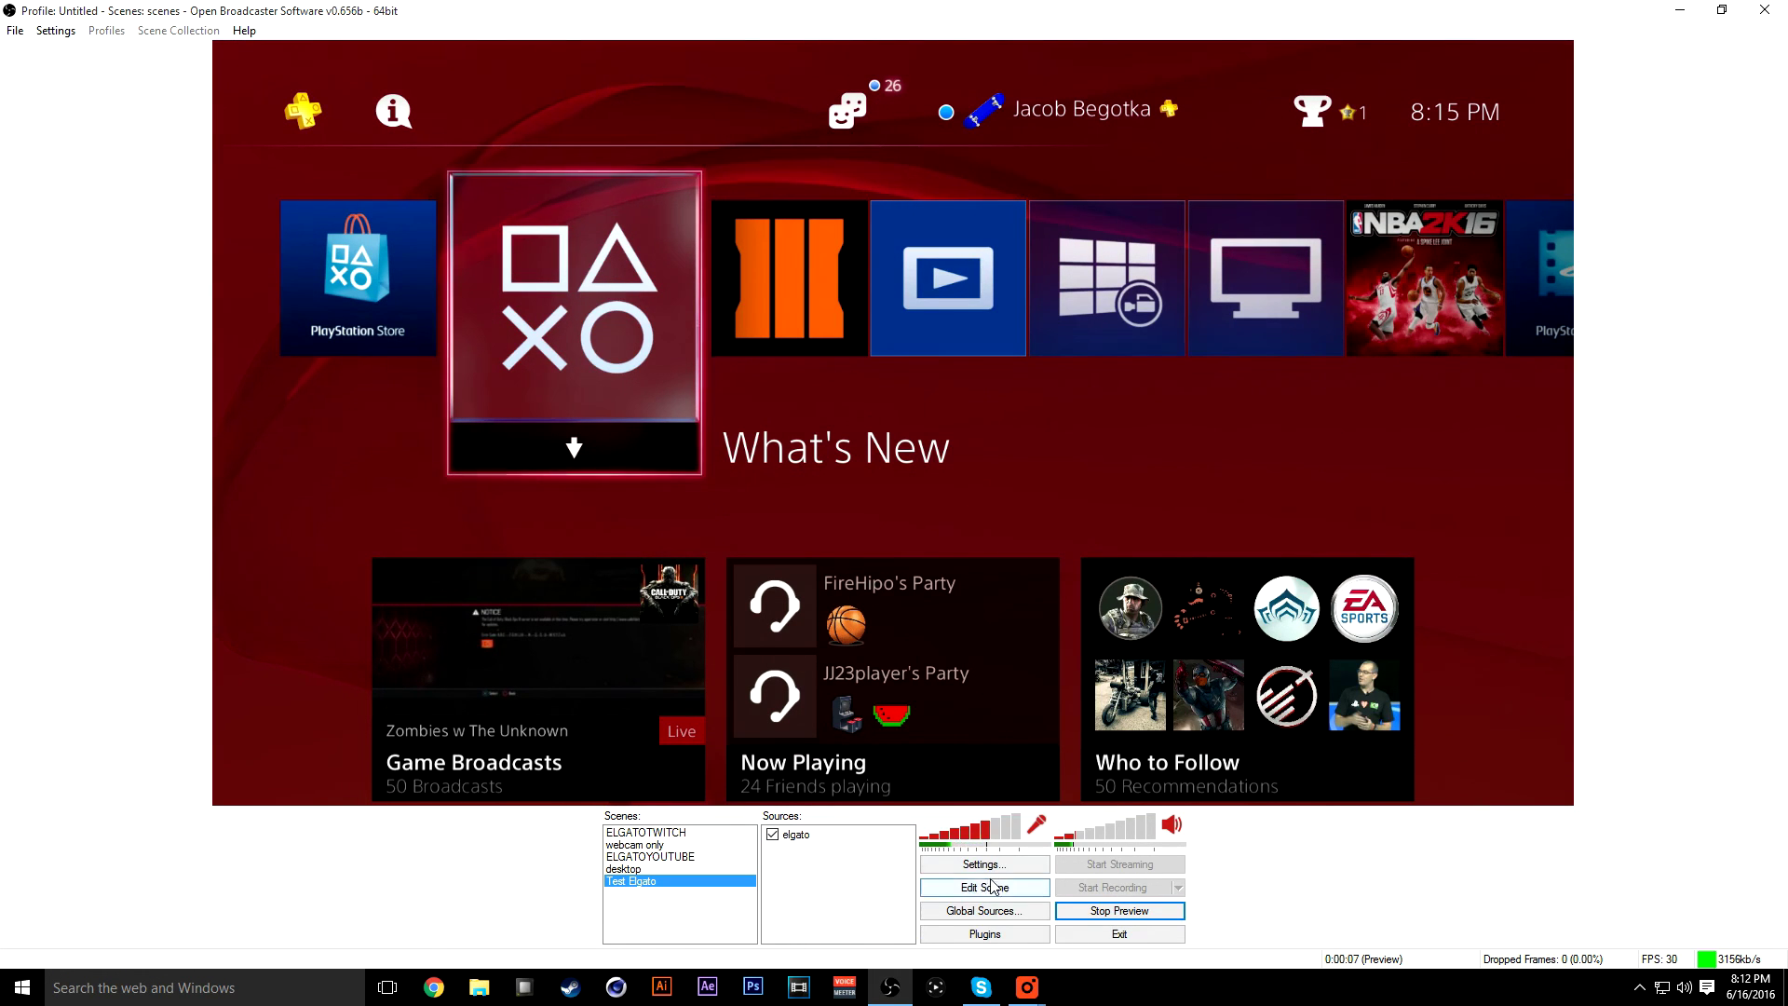